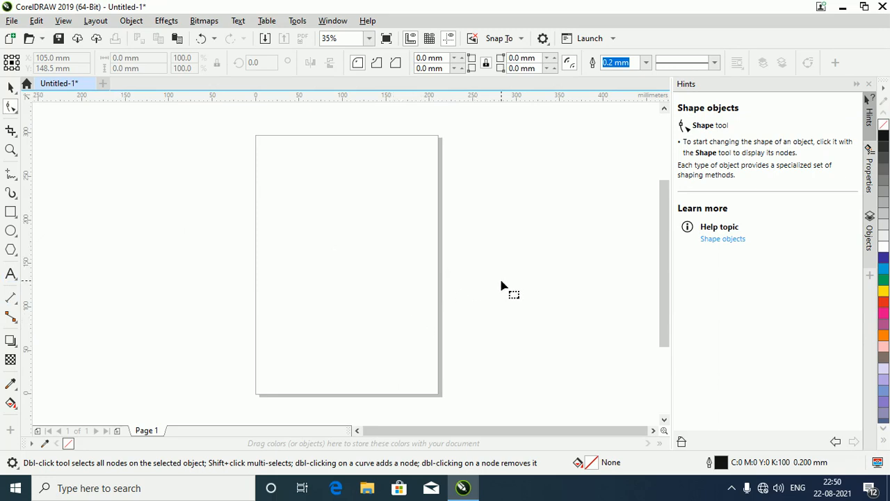
Step: Draw a near-circular ellipse about 169.5 × 168 mm and move it so its centre sits at about X 71, Y 162 mm
click(11, 233)
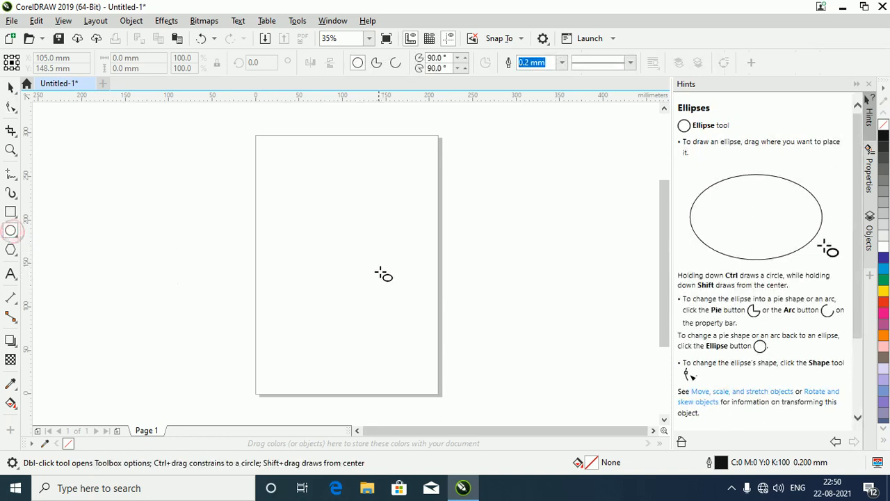
drag(300, 215, 375, 291)
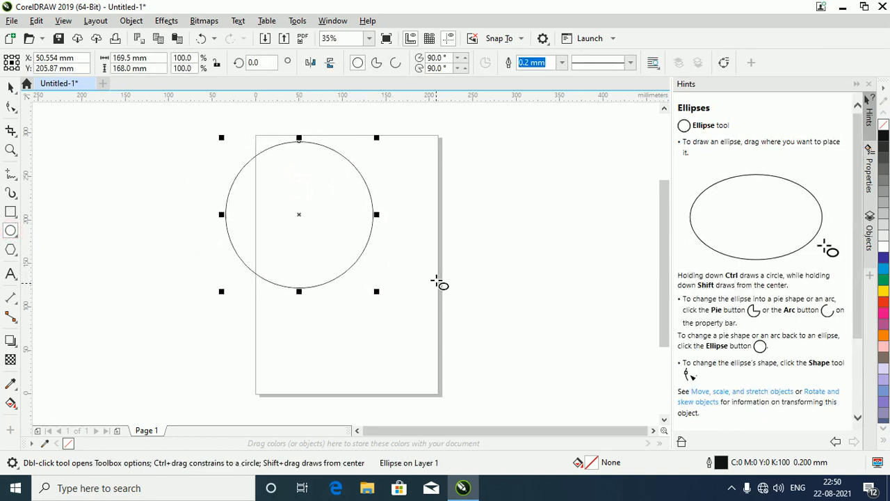
click(12, 88)
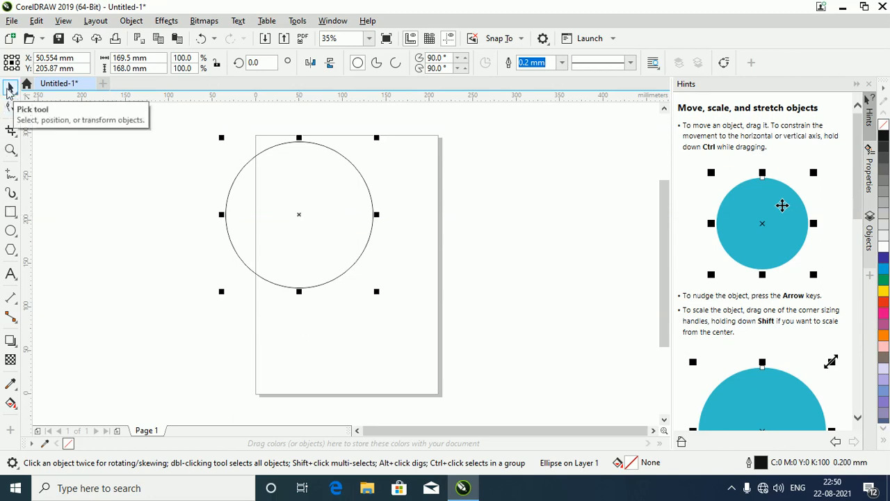
click(300, 214)
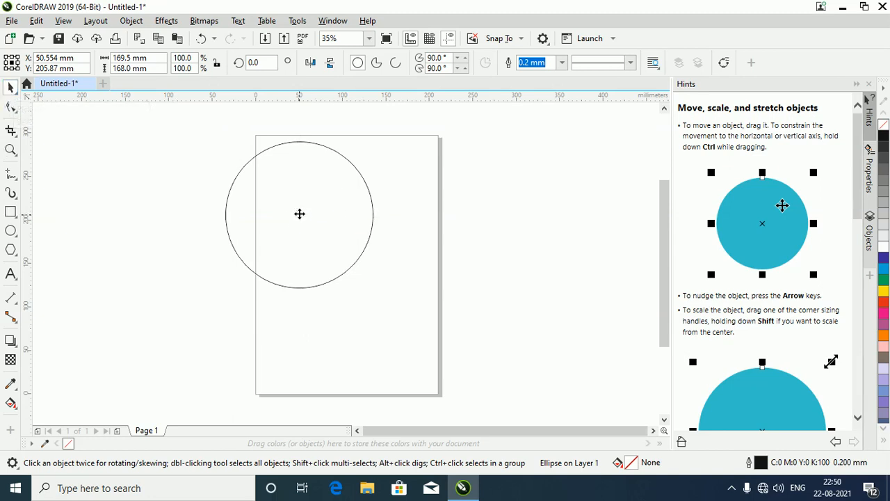
drag(293, 241, 319, 260)
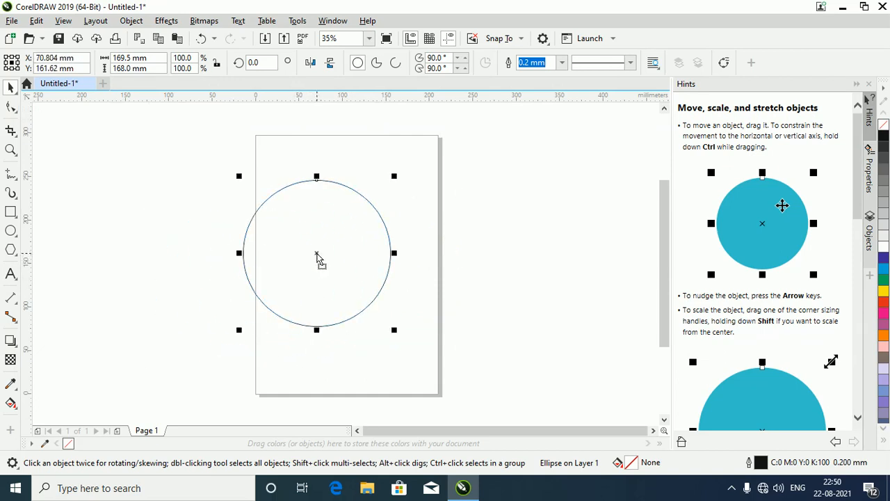
Step: Try blue, red, dark grey and brown fills on the circle, ending with purple (C:60 M:60 Y:0 K:0)
click(884, 269)
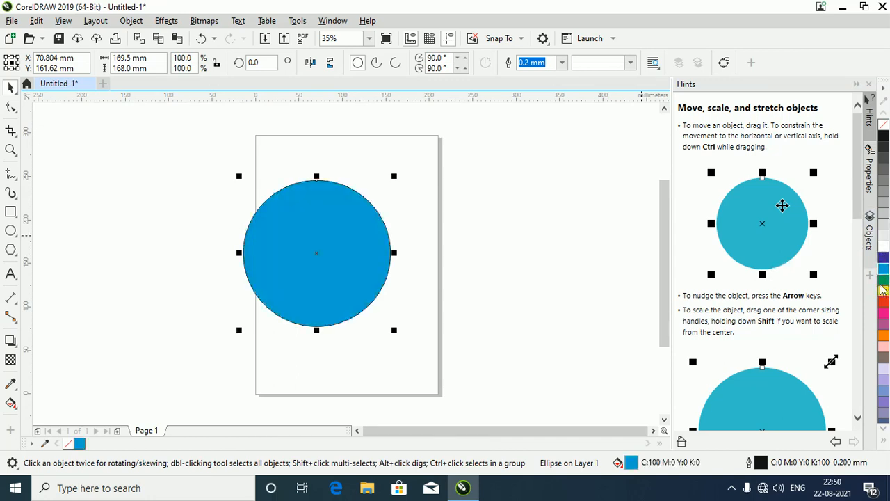
click(884, 302)
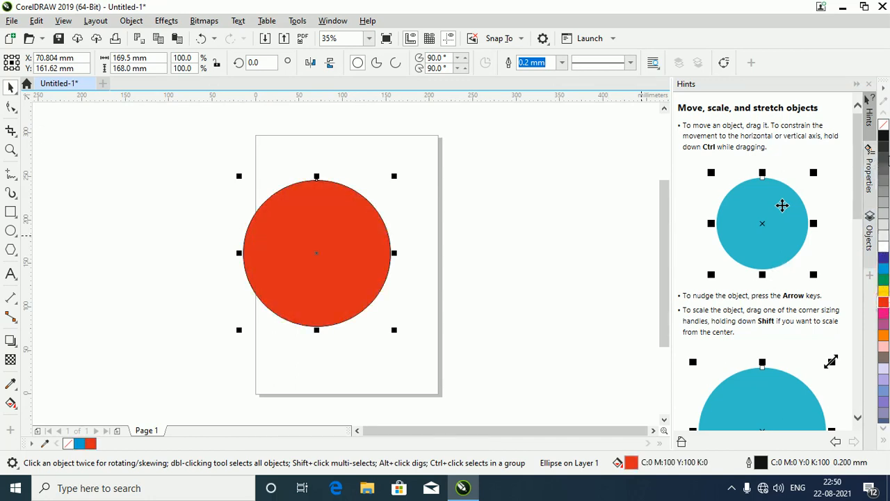
click(884, 158)
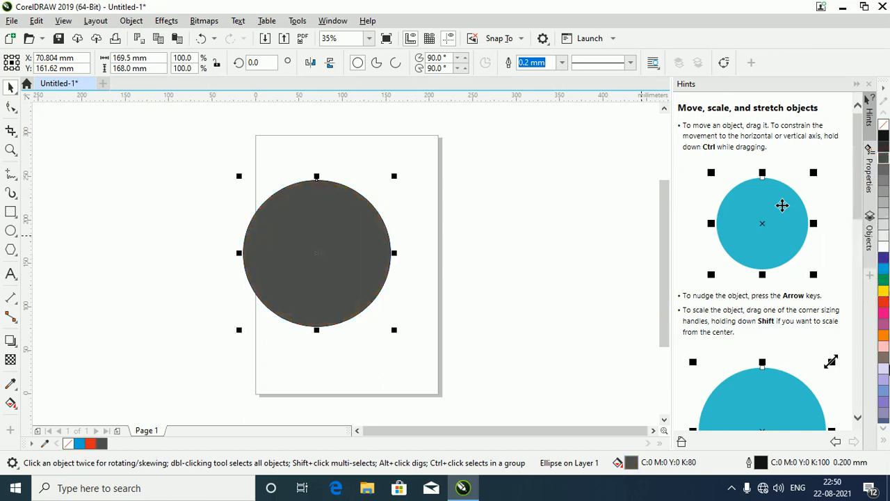
click(883, 360)
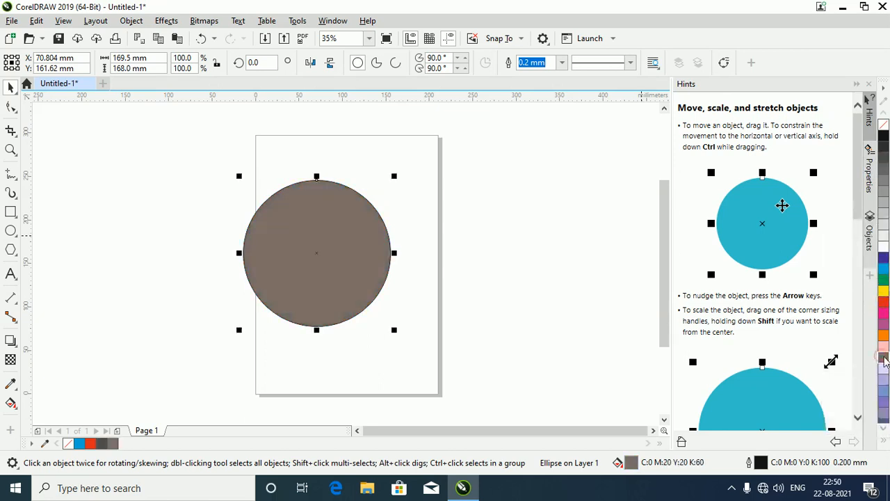
click(884, 407)
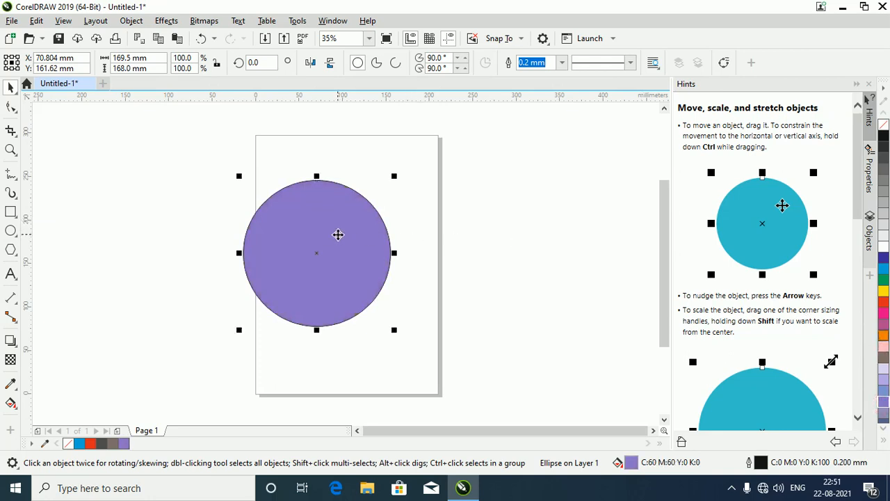
Step: Place a copy of the purple circle to its right, centred at about X 282, Y 149 mm, and fill it magenta
drag(332, 231, 509, 244)
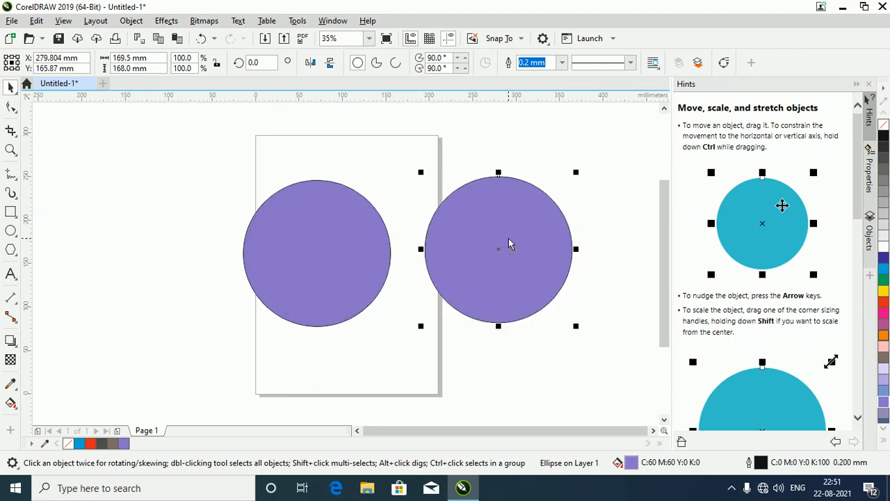
drag(509, 244, 512, 259)
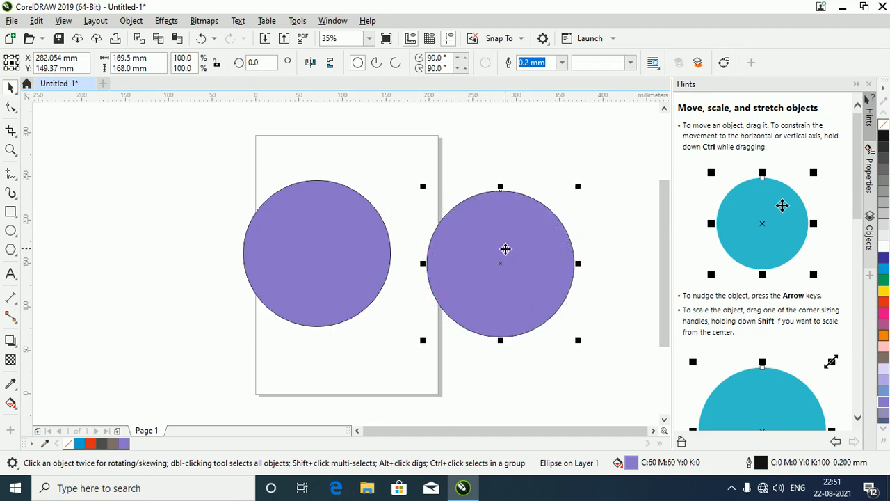
click(885, 317)
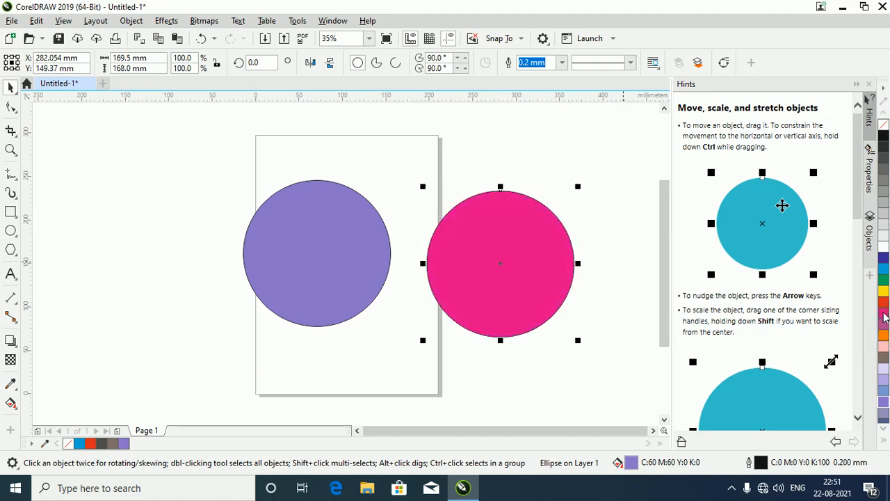
Step: Delete both the magenta circle and the purple circle
click(404, 281)
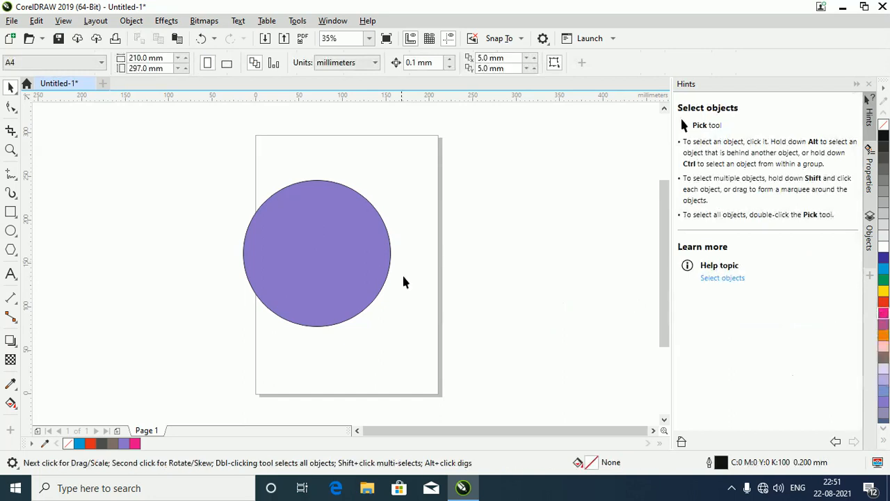
click(371, 252)
key(Delete)
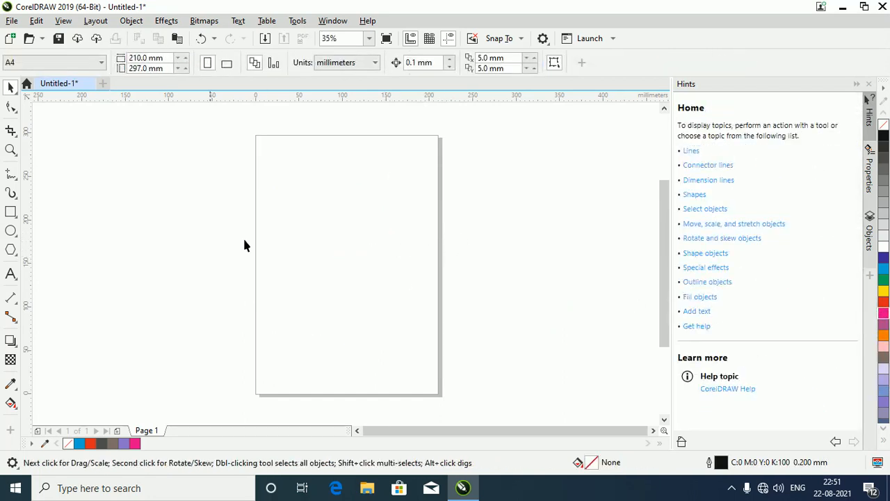
Step: Draw a rectangle about 205.5 × 149 mm across the middle of the page, extending past its right edge
click(14, 109)
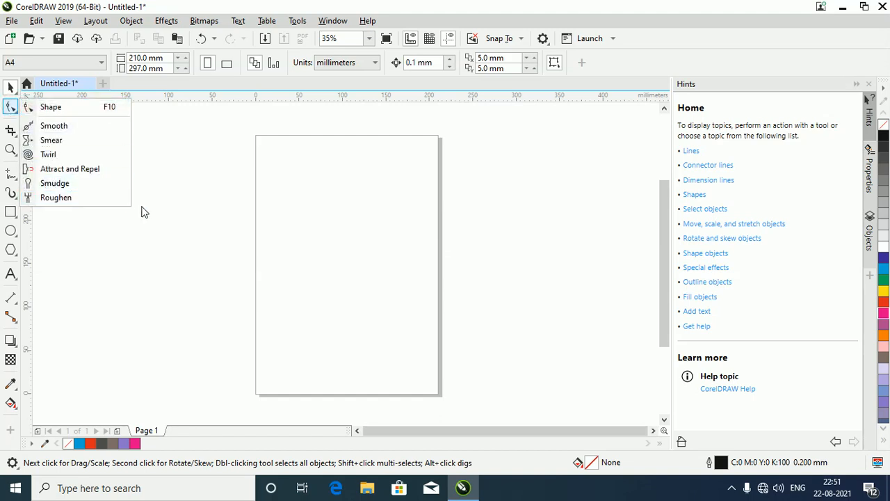
click(9, 218)
drag(292, 201, 471, 331)
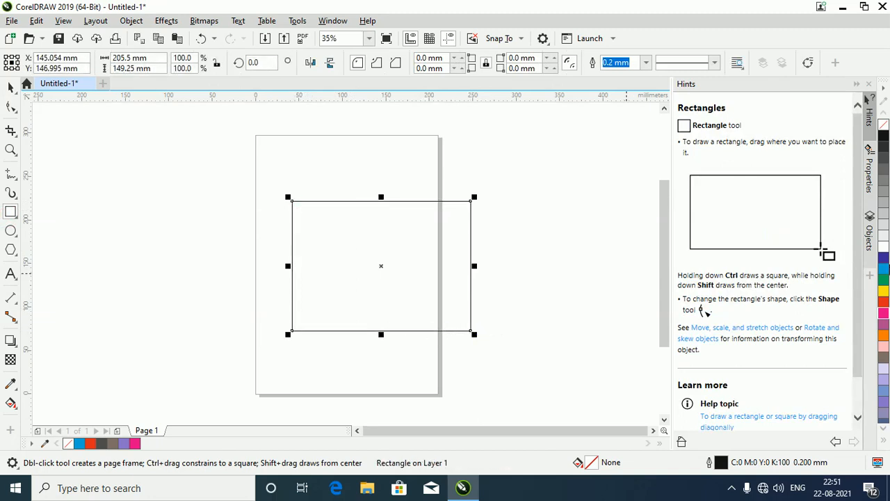
Step: Round the rectangle's corners by moving its corner nodes with the Shape tool, and delete the rectangle
click(10, 106)
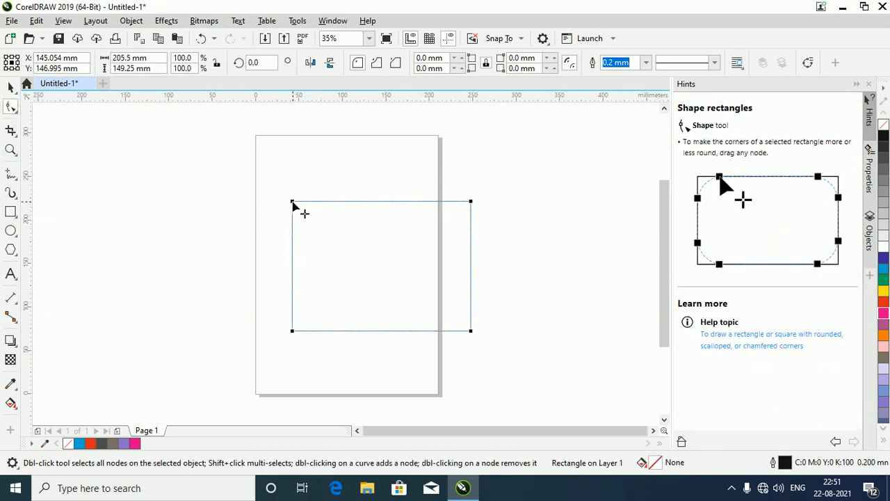
drag(292, 203, 452, 221)
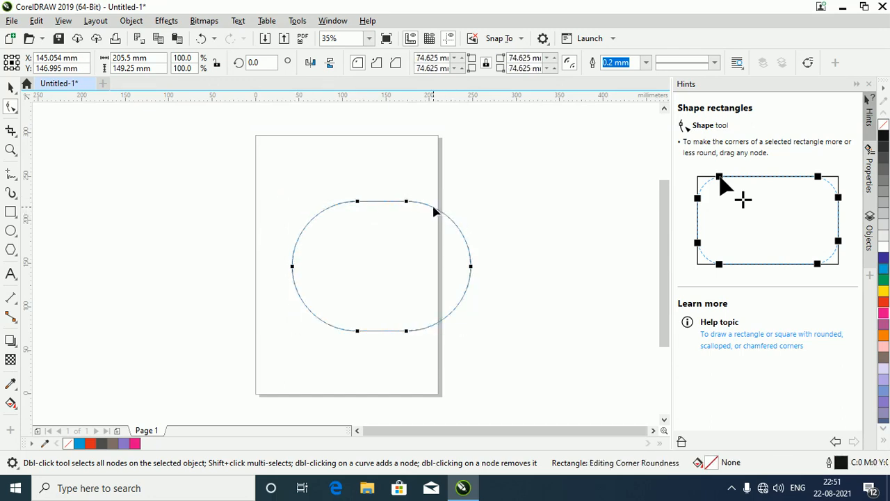
drag(408, 202, 316, 205)
drag(406, 201, 369, 201)
key(Delete)
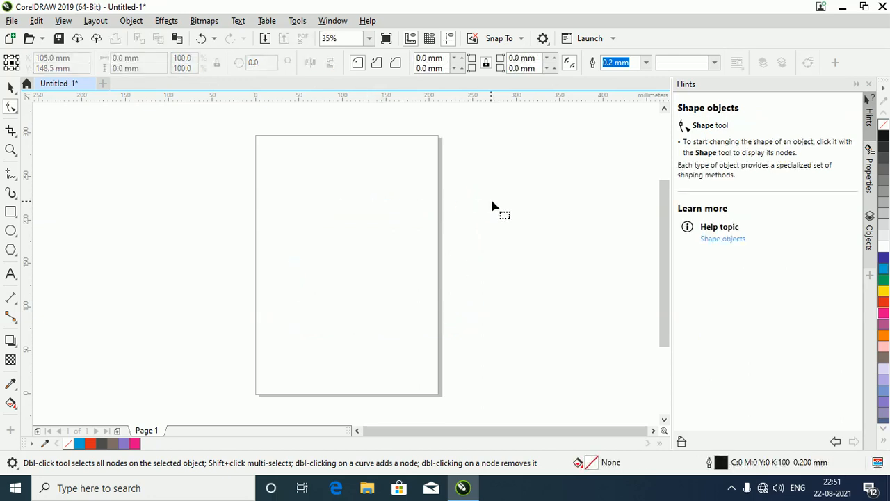
Step: Draw a near-circular ellipse about 209 × 210 mm on the lower part of the page
click(15, 114)
click(10, 230)
drag(273, 194, 457, 377)
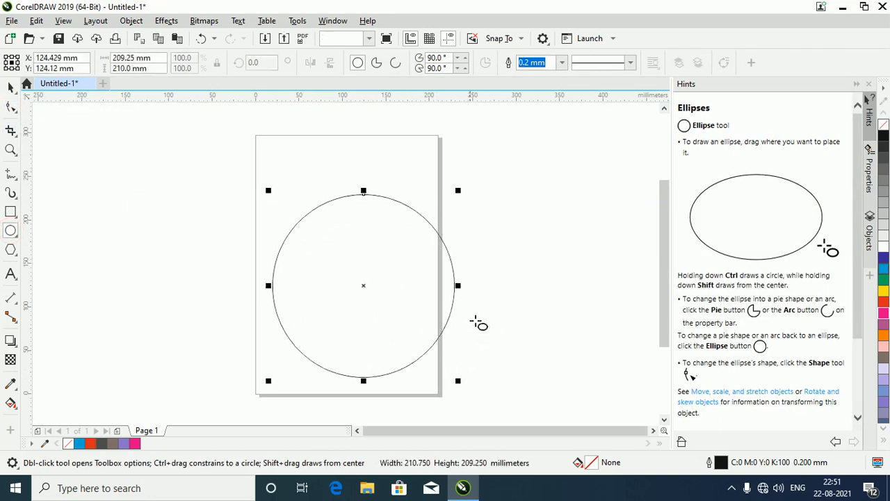
Step: Apply the Smooth tool along the circle's upper-left and lower-right edges, and delete the circle
click(11, 108)
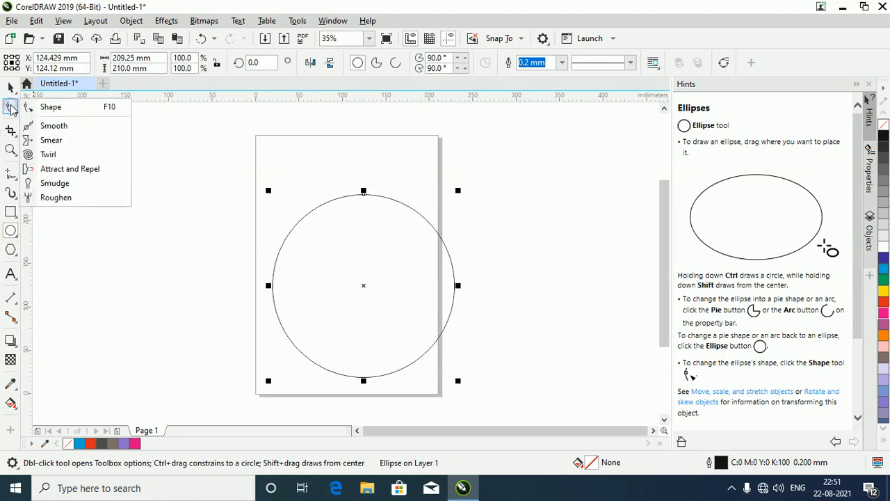
click(65, 125)
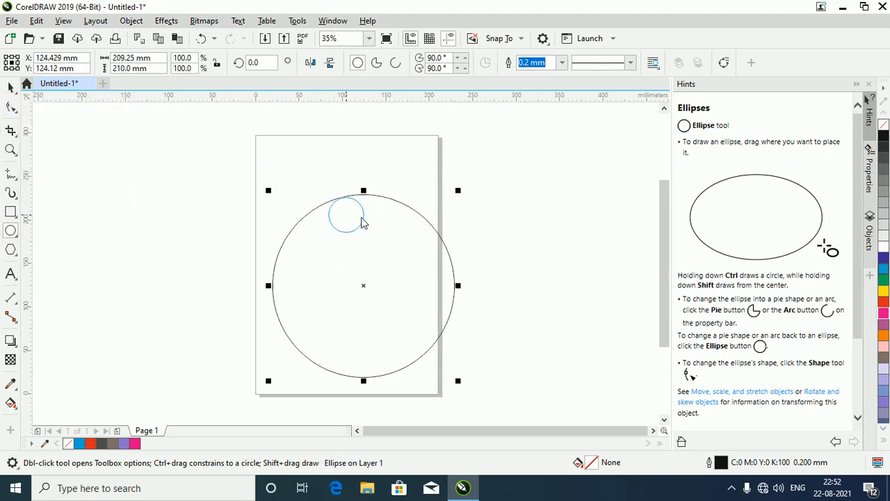
drag(295, 241, 285, 210)
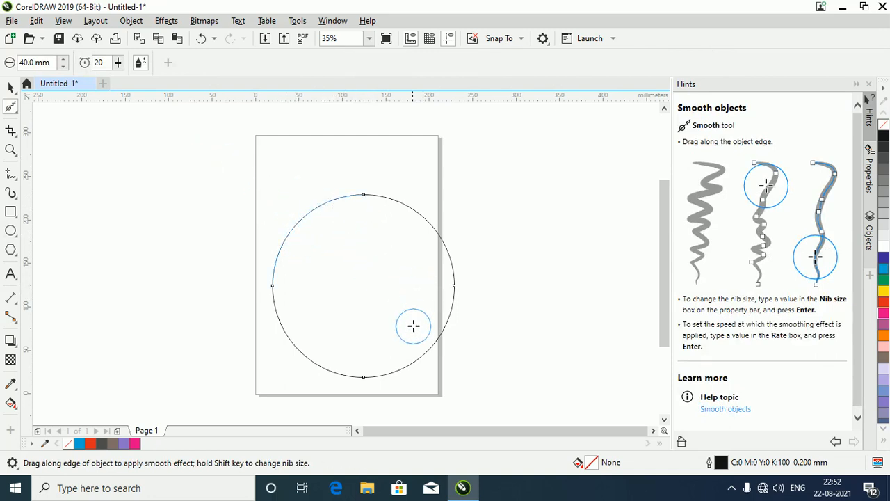
mouse_move(412, 362)
mouse_down()
mouse_move(431, 353)
mouse_move(464, 280)
mouse_up()
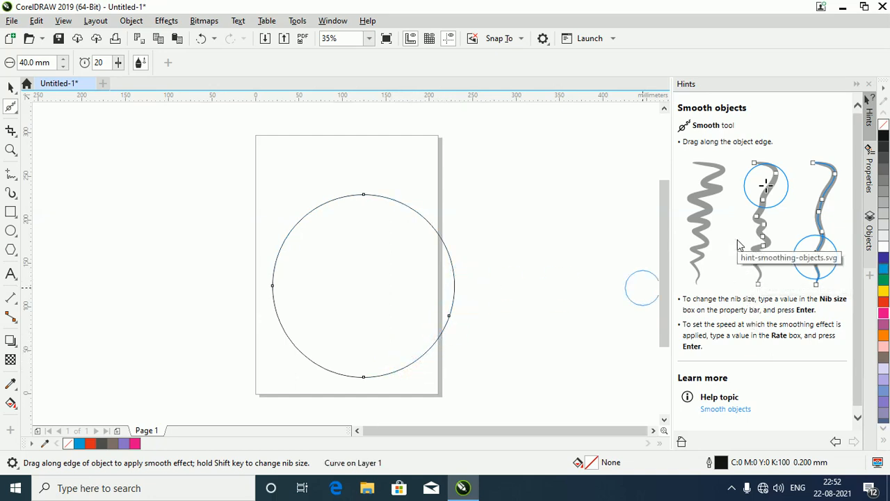
scroll(738, 241, down, 1)
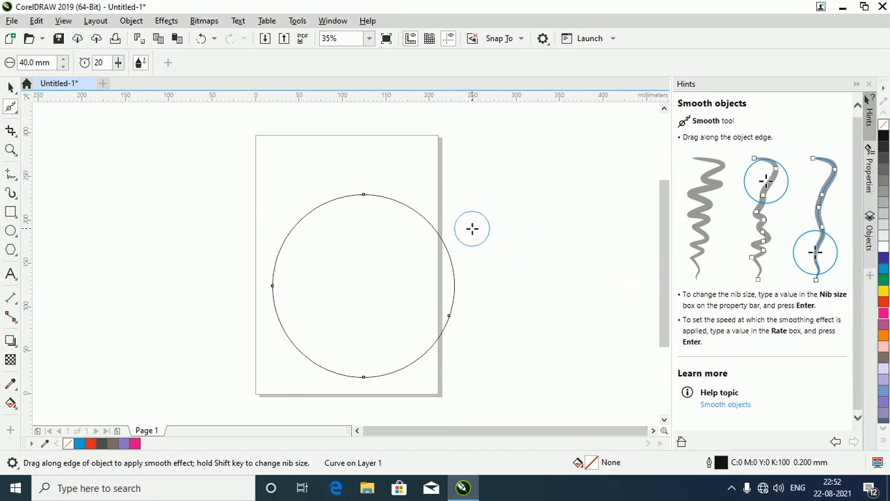
key(Delete)
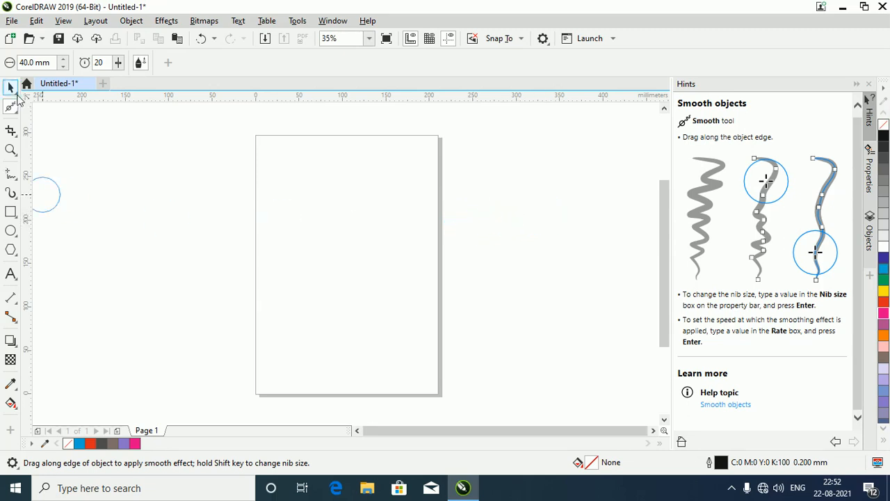
Step: Draw a rectangle about 179 × 127 mm in the middle of the page and fill it yellow
click(10, 105)
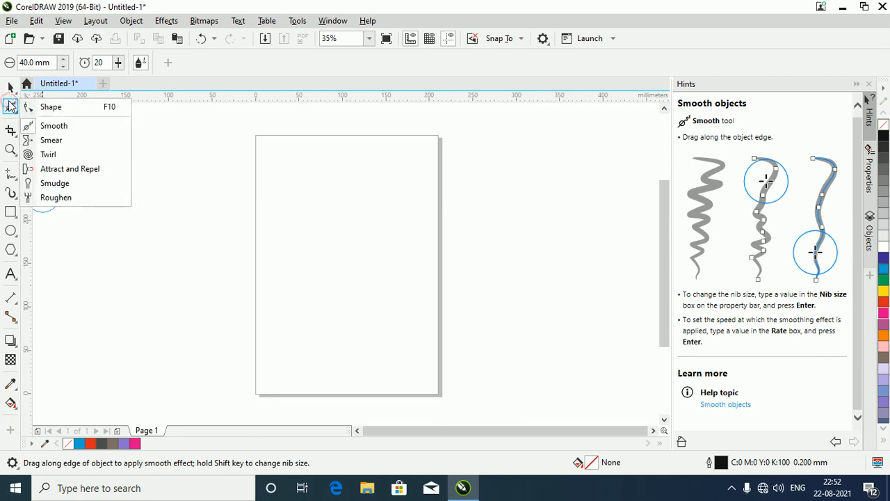
click(67, 129)
click(11, 211)
mouse_move(289, 215)
mouse_down()
mouse_move(332, 257)
mouse_move(446, 325)
mouse_up()
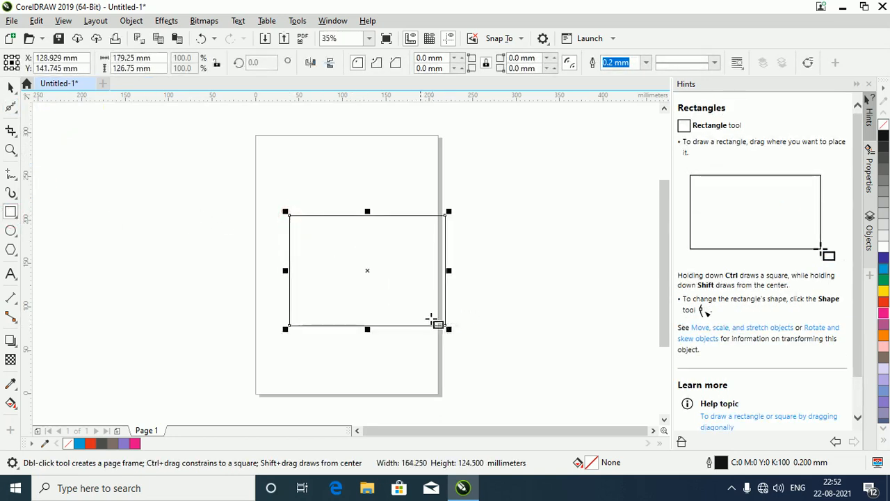
click(883, 290)
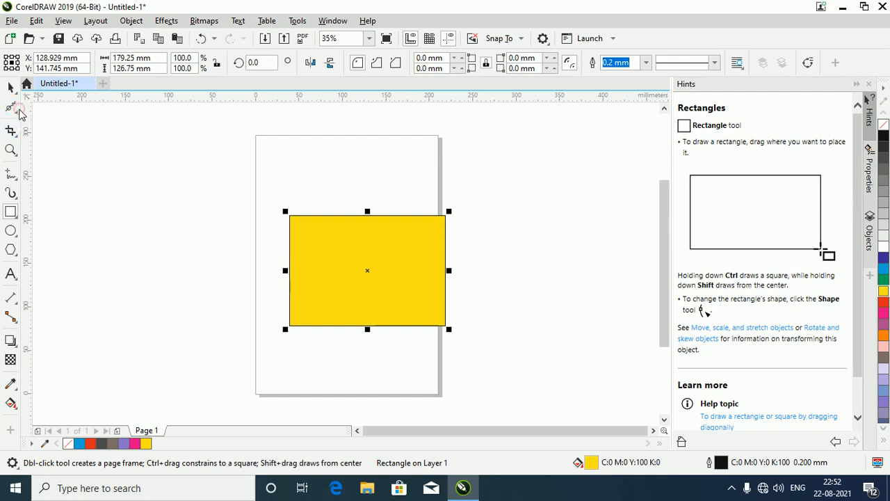
Step: Use the Smear tool to pull four outward spikes from the yellow rectangle's bottom edge, including its lower-left corner
click(14, 108)
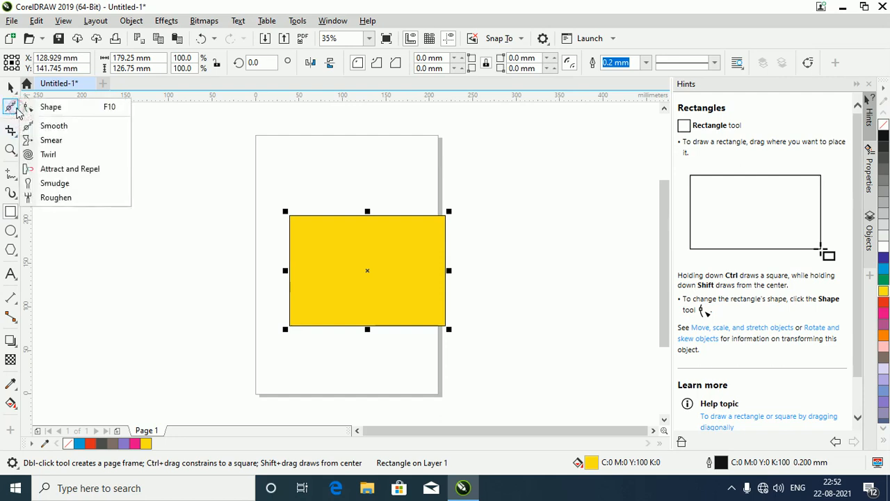
click(53, 141)
drag(390, 322, 394, 349)
drag(362, 322, 349, 361)
mouse_move(320, 323)
mouse_down()
mouse_move(293, 364)
mouse_move(270, 331)
mouse_move(238, 330)
mouse_up()
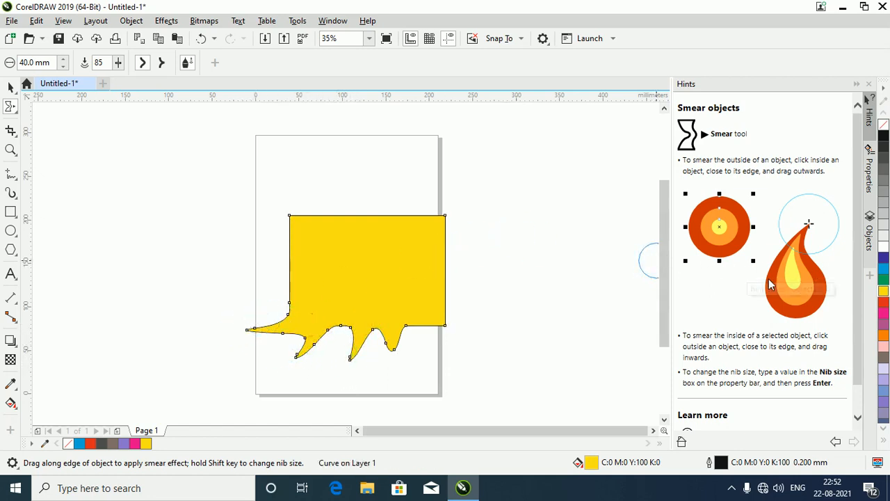
Step: Smear outward spikes from the yellow shape's top edge, right edge and lower-right corner
drag(341, 222, 340, 196)
drag(423, 230, 436, 191)
drag(442, 247, 479, 257)
drag(446, 280, 484, 299)
drag(426, 325, 446, 361)
Step: Smear three outward spikes from the yellow shape's left edge, including its upper-left corner
drag(313, 260, 244, 255)
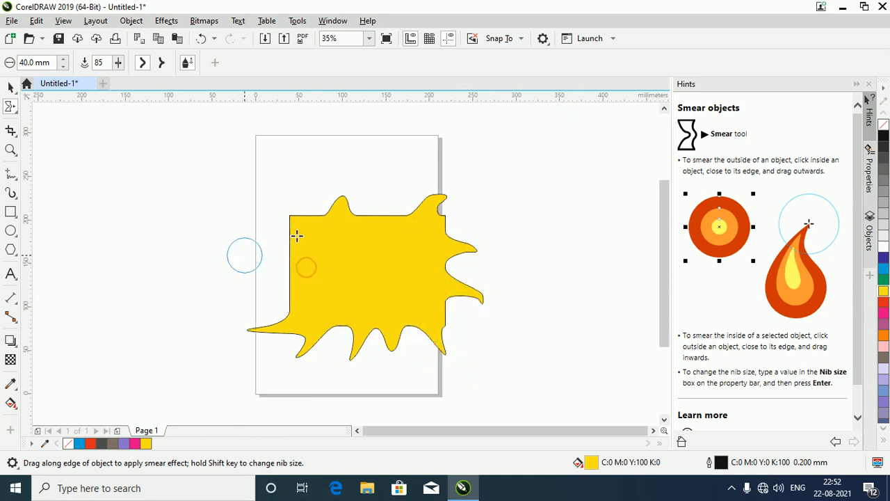
drag(297, 240, 266, 213)
mouse_move(284, 283)
mouse_down()
mouse_move(249, 297)
mouse_move(256, 293)
mouse_up()
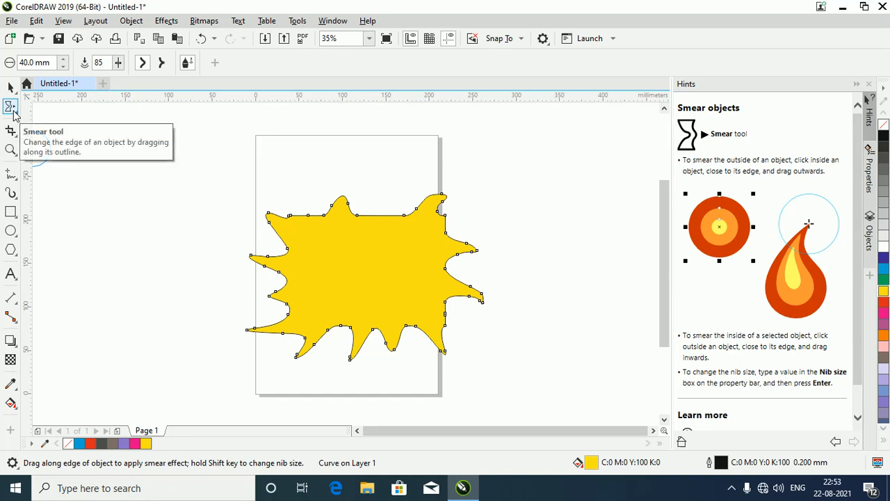
Step: Undo all the Smear spikes to restore the plain yellow rectangle
key(ctrl+z)
key(ctrl+z)
key(ctrl+z)
key(ctrl+z)
key(ctrl+z)
key(ctrl+z)
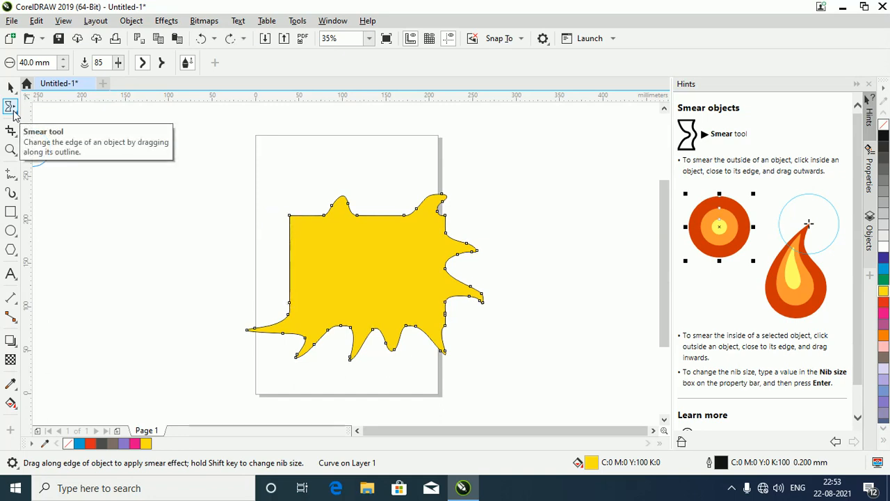
key(ctrl+z)
key(ctrl+z)
key(ctrl+z)
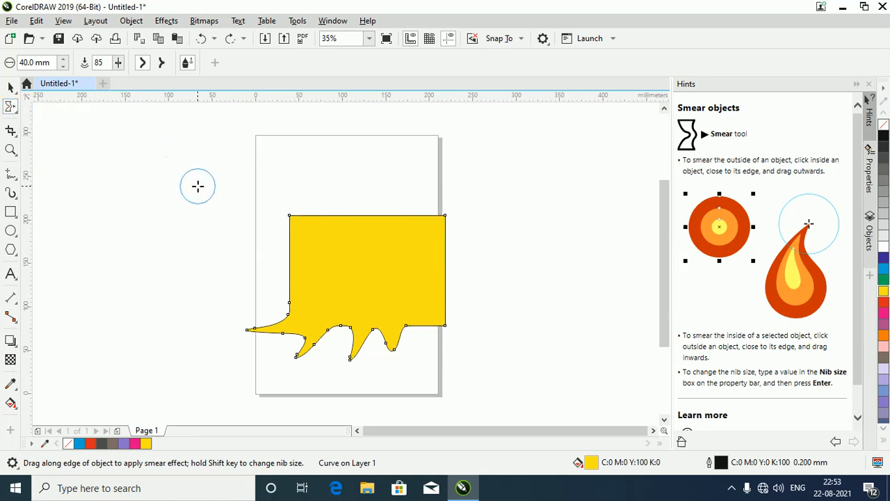
key(ctrl+z)
key(ctrl+z)
key(ctrl+z)
key(ctrl+z)
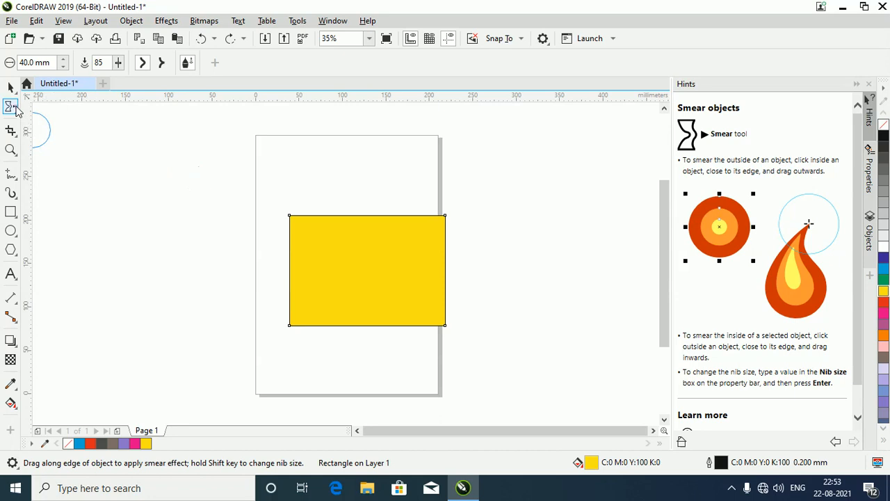
Step: Use the Twirl tool with a 40 mm nib to twist waves and curls along all four edges of the yellow rectangle
click(16, 108)
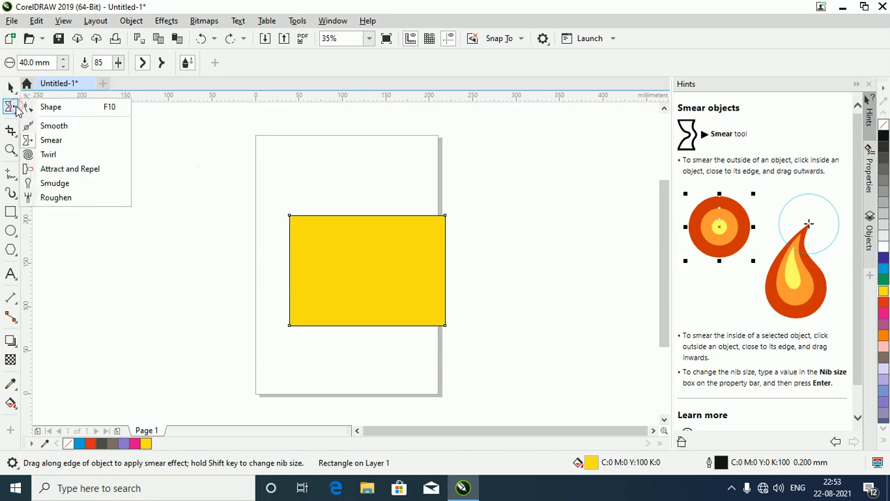
click(75, 152)
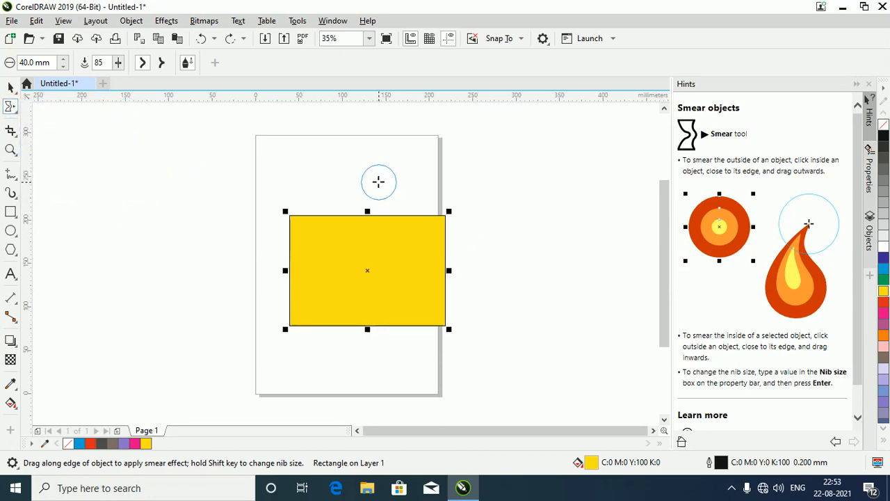
mouse_move(376, 218)
mouse_down()
mouse_move(442, 225)
mouse_move(438, 244)
mouse_up()
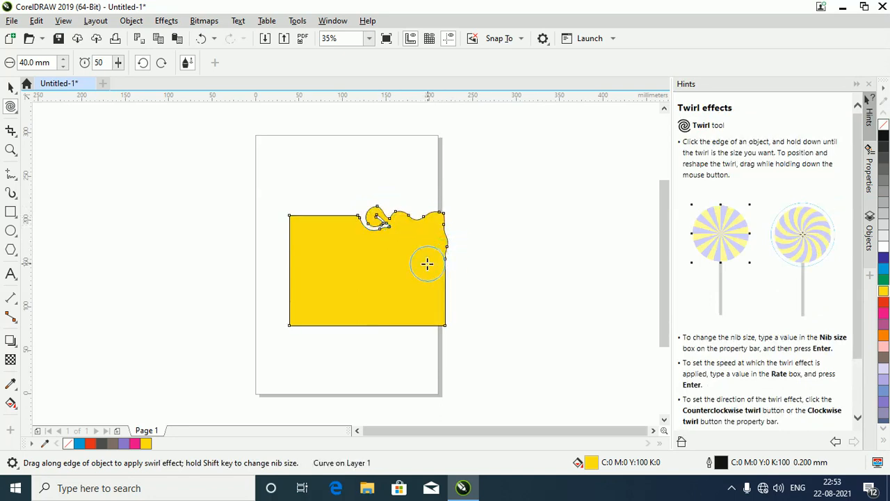
mouse_move(455, 275)
mouse_down()
mouse_move(431, 254)
mouse_move(399, 264)
mouse_up()
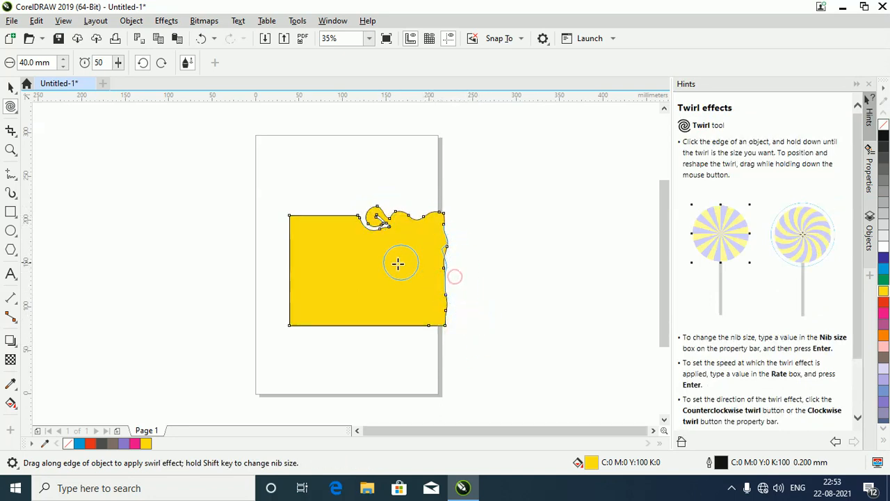
drag(461, 235, 410, 267)
mouse_move(450, 308)
mouse_down()
mouse_move(415, 332)
mouse_move(356, 337)
mouse_up()
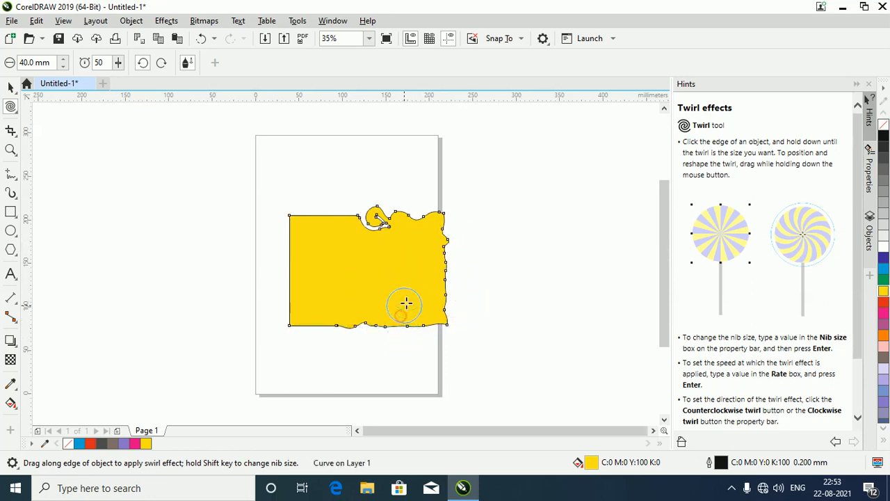
mouse_move(294, 324)
mouse_down()
mouse_move(299, 289)
mouse_move(328, 285)
mouse_move(291, 275)
mouse_move(304, 270)
mouse_move(297, 245)
mouse_move(309, 223)
mouse_up()
drag(316, 321, 316, 322)
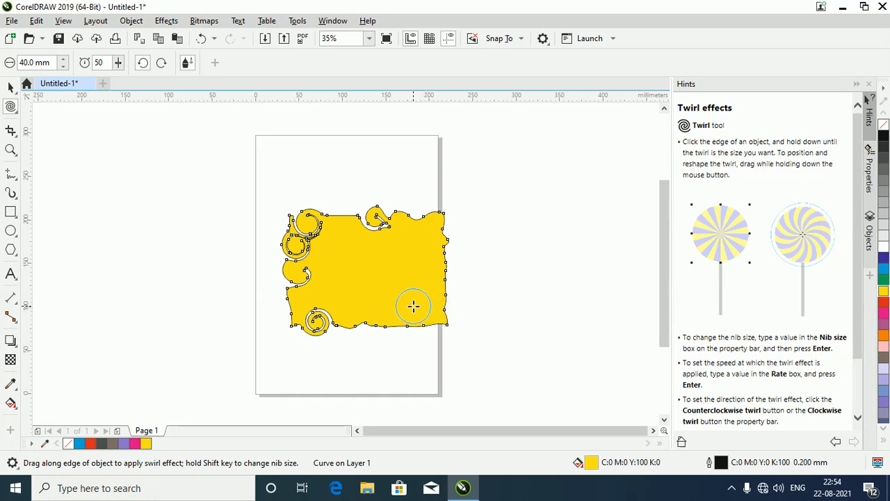
Step: Undo the twirls and the yellow fill, and fill the plain rectangle orange (C0 M60 Y100 K0)
key(ctrl+z)
key(ctrl+z)
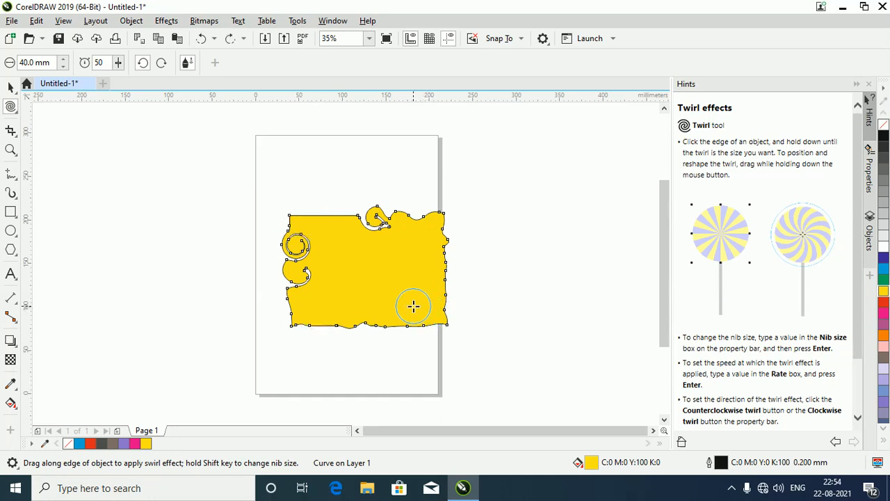
key(ctrl+z)
key(ctrl+z)
key(ctrl+z)
key(ctrl+z)
key(ctrl+z)
key(ctrl+z)
key(ctrl+z)
key(ctrl+z)
key(ctrl+z)
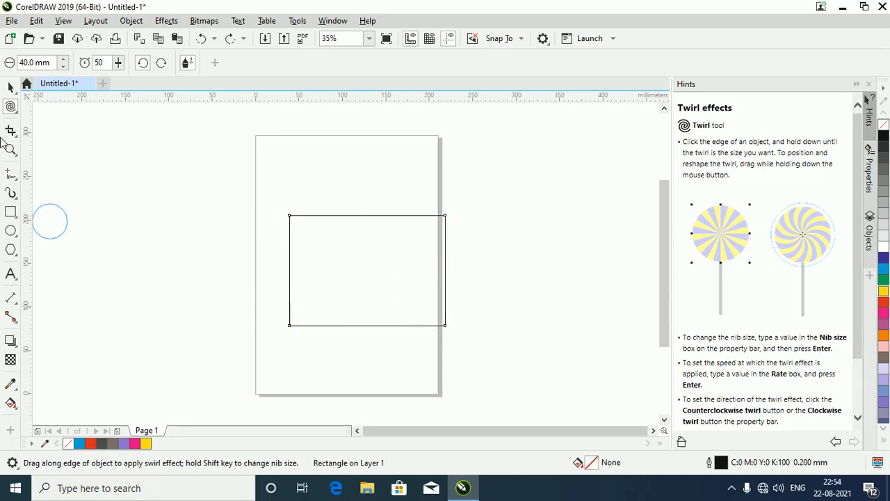
click(883, 332)
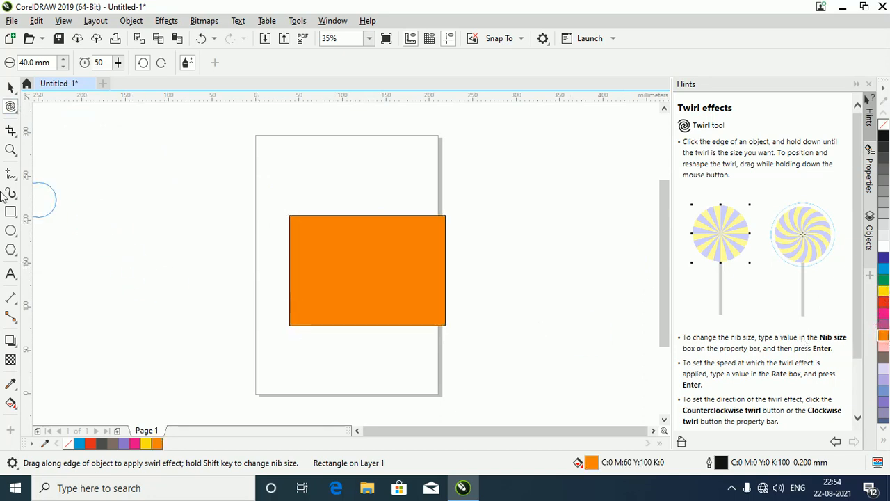
Step: Use the Attract and Repel tool in attract mode, 40 mm nib and rate 20, on the orange rectangle's corners and its top, bottom and right edges
click(10, 116)
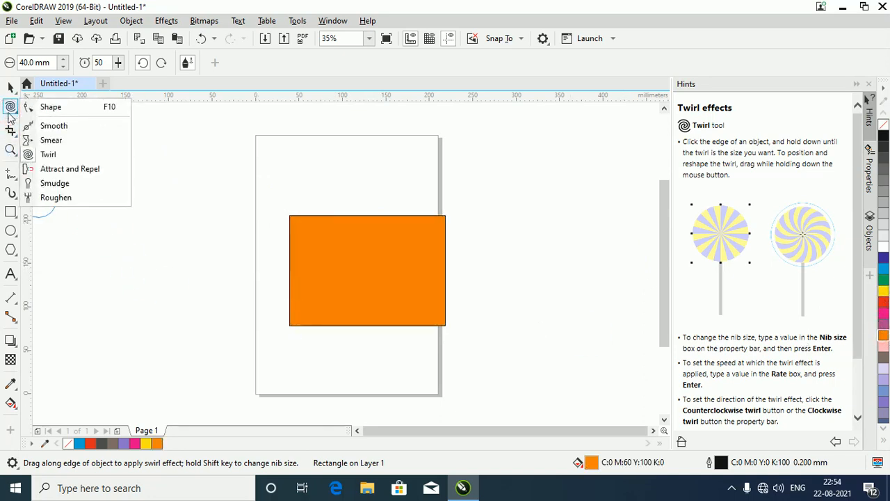
click(56, 169)
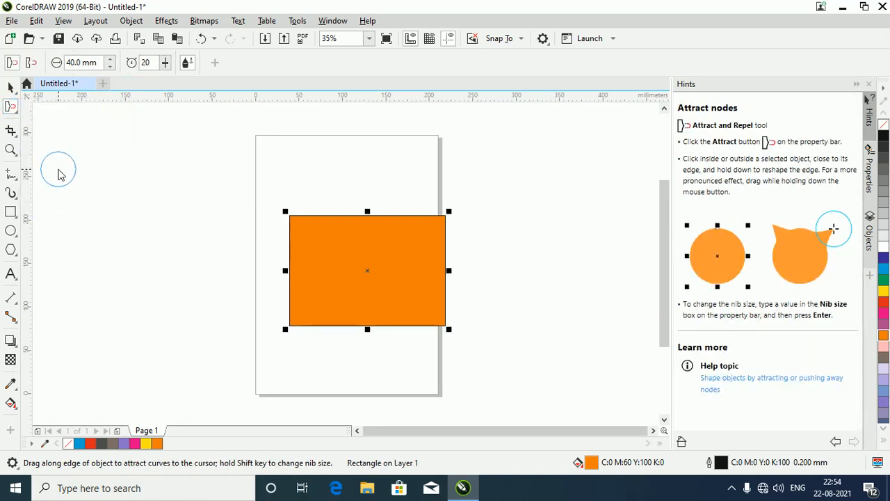
click(446, 214)
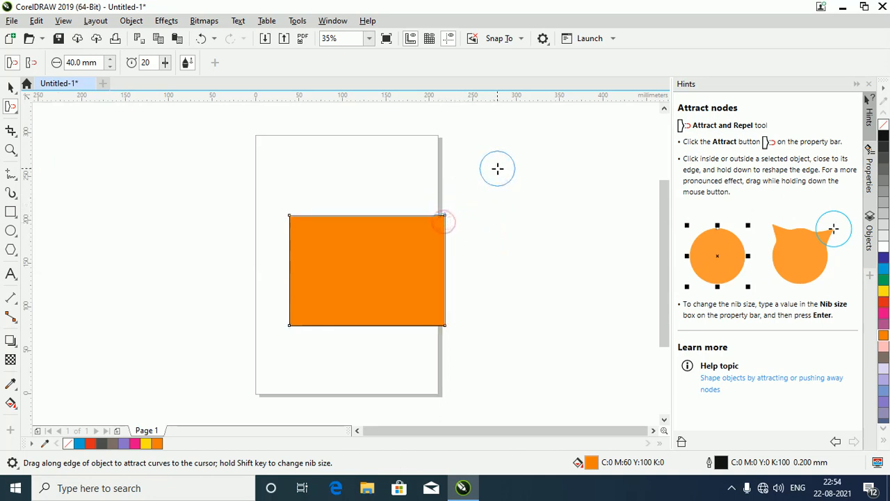
click(391, 217)
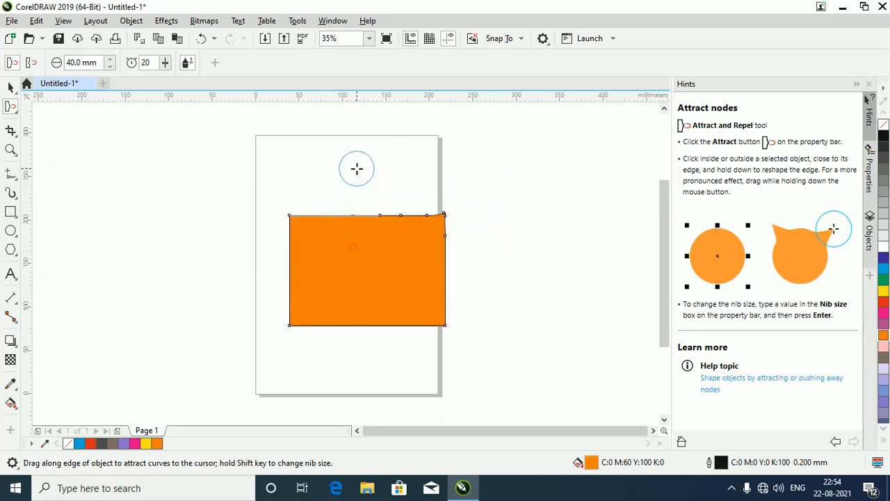
click(291, 217)
click(349, 337)
drag(434, 319, 461, 305)
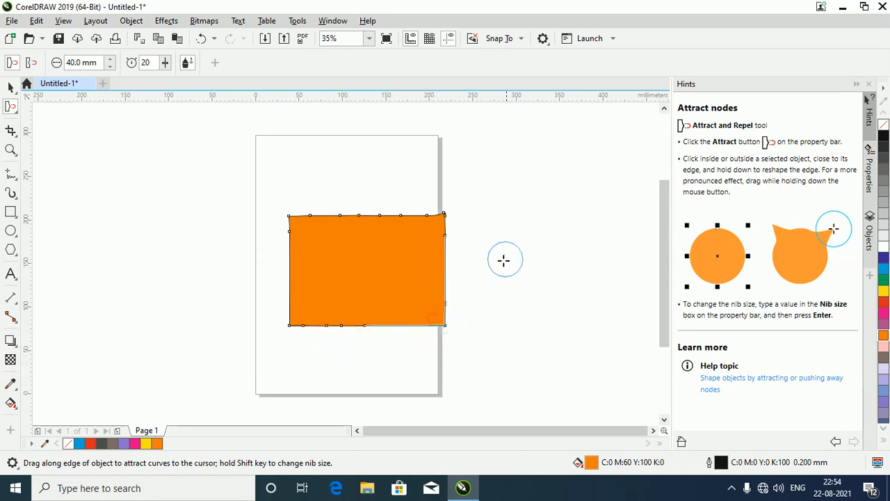
drag(419, 266, 455, 256)
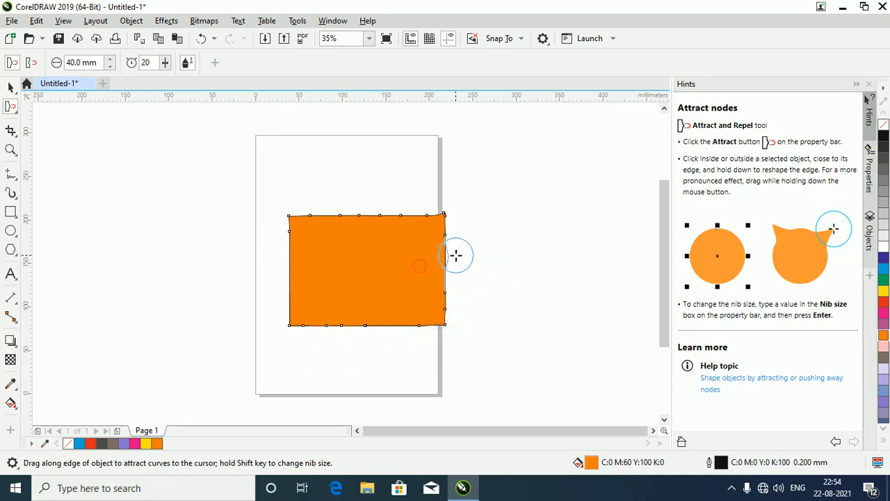
Step: Attract the shape's upper-right, upper-left and lower-left corners and the middle of its bottom edge
click(449, 215)
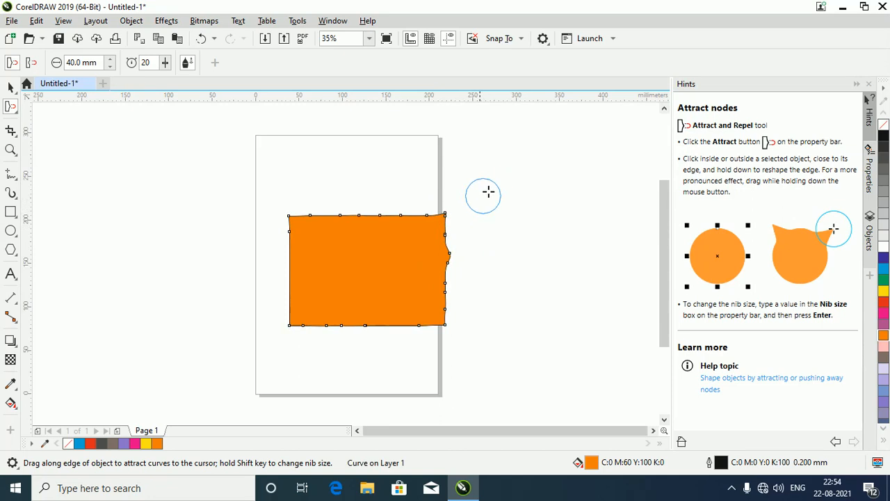
click(291, 217)
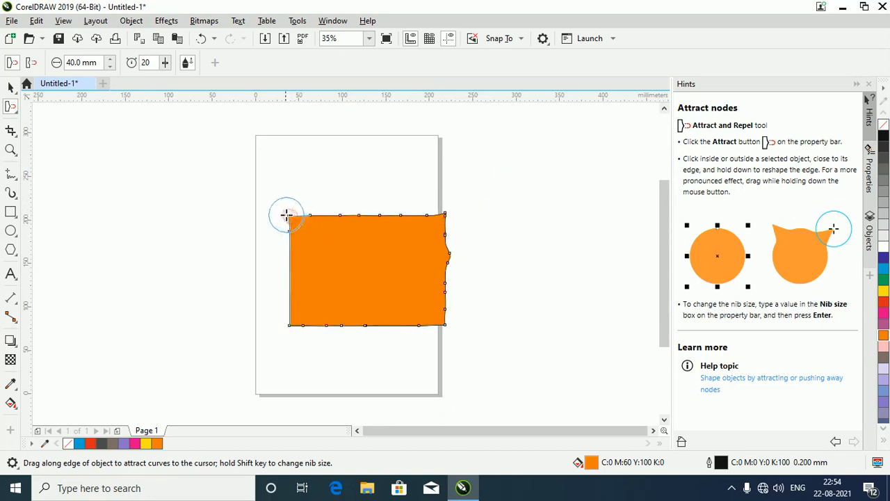
click(290, 325)
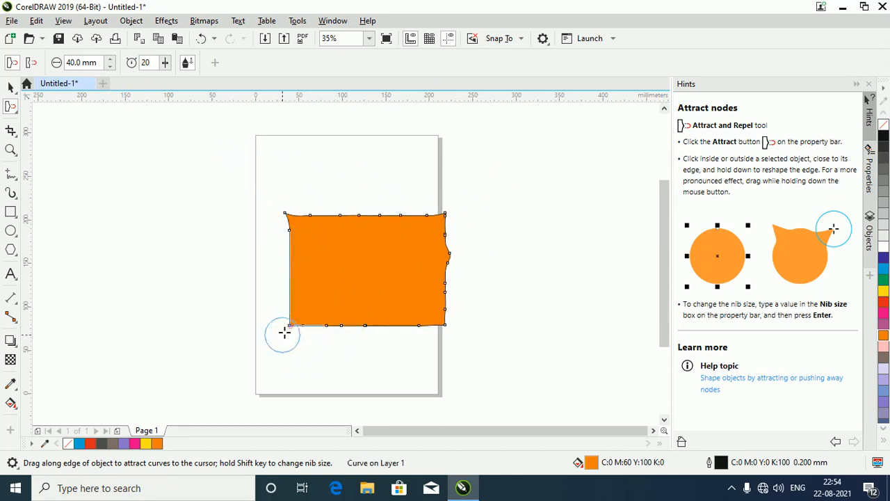
click(364, 326)
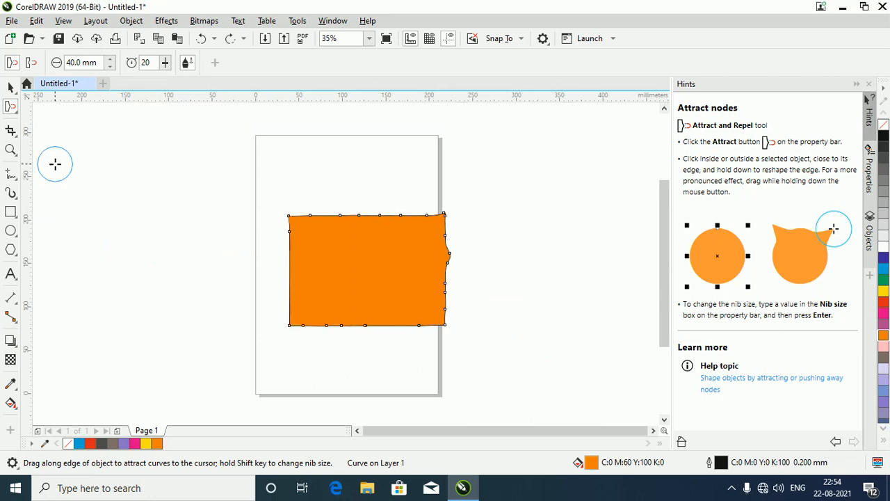
Step: Set the attract rate to 61 and pull the shape's top and bottom edges, both left corners and lower-right corner outward
click(162, 63)
click(165, 76)
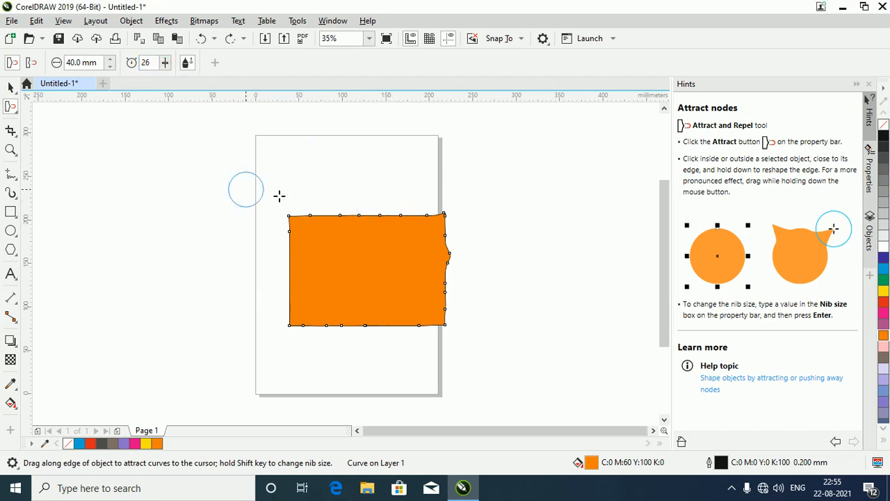
click(165, 62)
drag(165, 78, 185, 78)
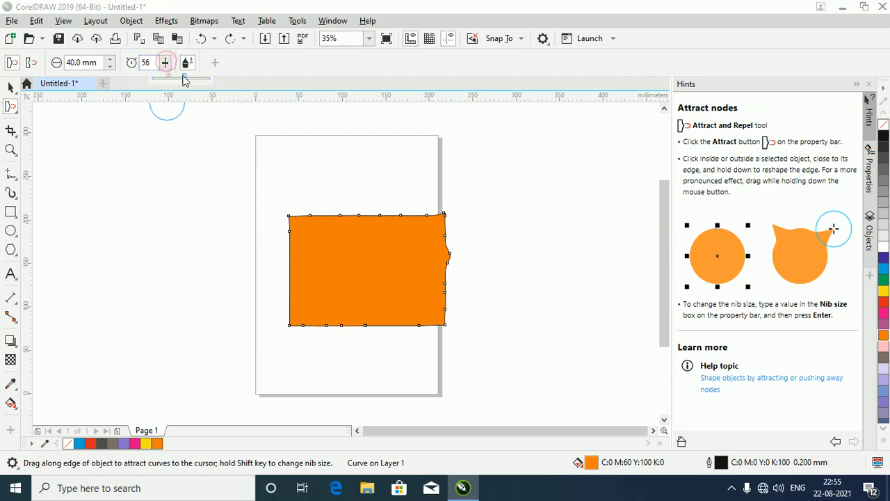
mouse_move(369, 215)
mouse_down()
mouse_move(376, 170)
mouse_move(395, 159)
mouse_up()
drag(288, 215, 268, 193)
drag(288, 322, 286, 369)
drag(444, 327, 463, 365)
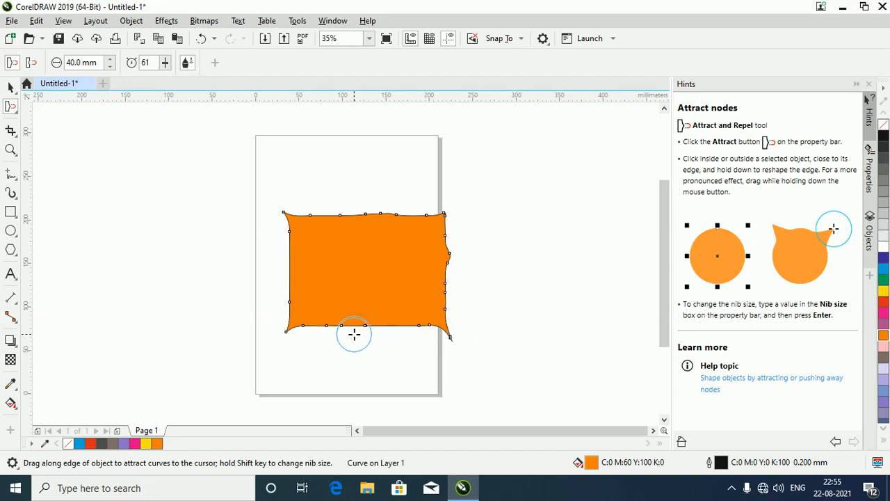
drag(366, 329, 363, 377)
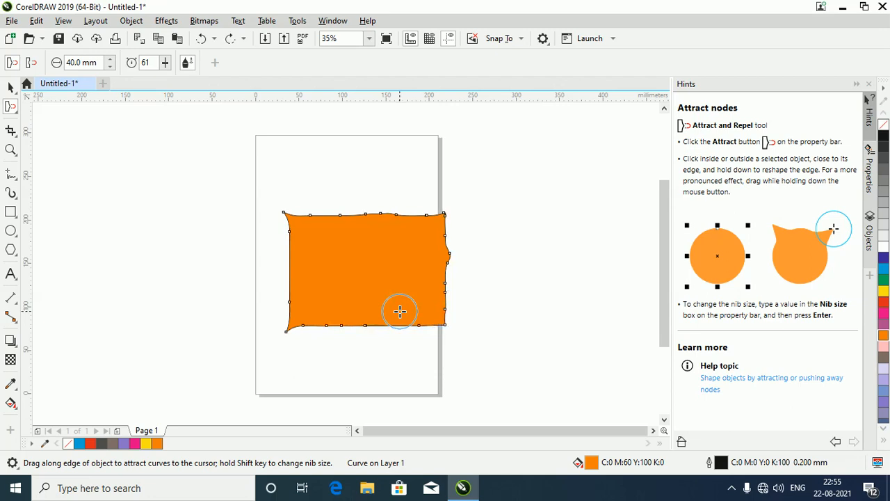
Step: Undo all the Attract and Repel changes to restore the plain orange rectangle
key(ctrl+z)
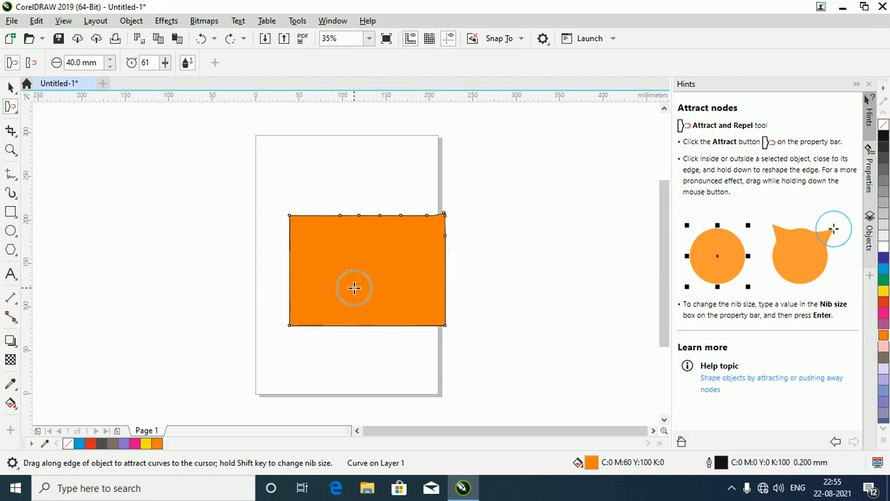
key(ctrl+z)
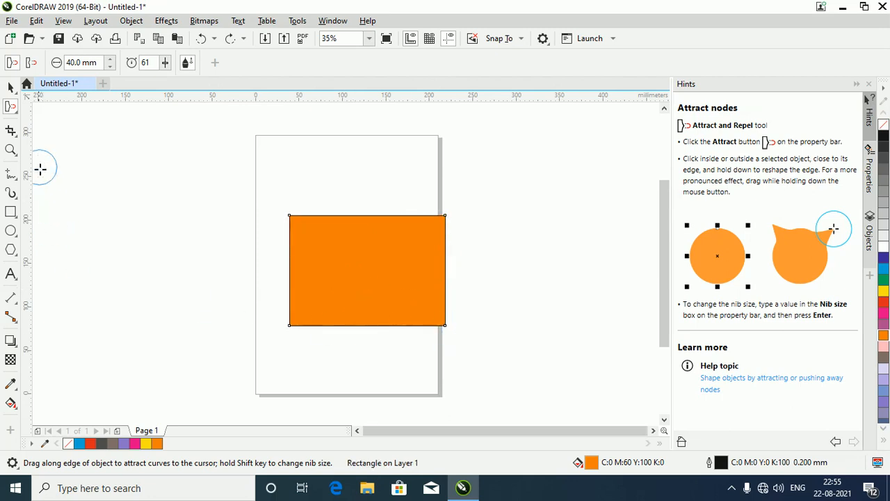
Step: Use the Smudge tool with a 1.0 mm nib to pull thin strands outward from the rectangle's top, right and bottom edges
click(10, 107)
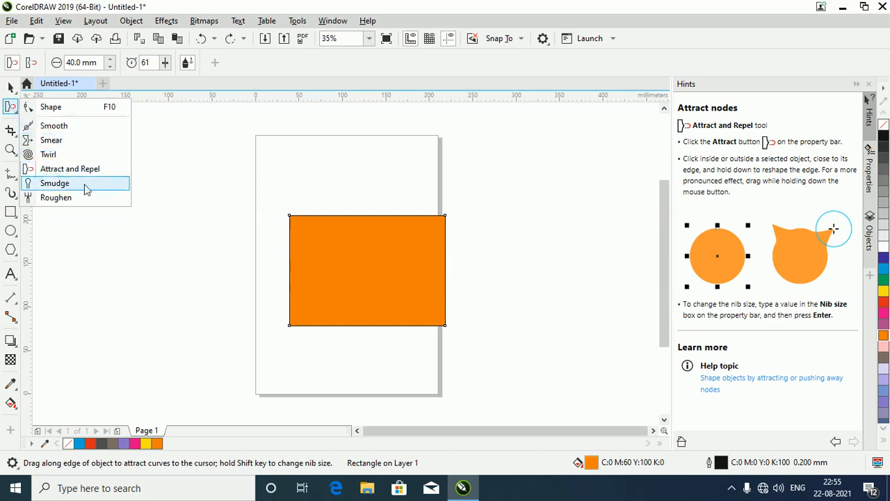
click(54, 183)
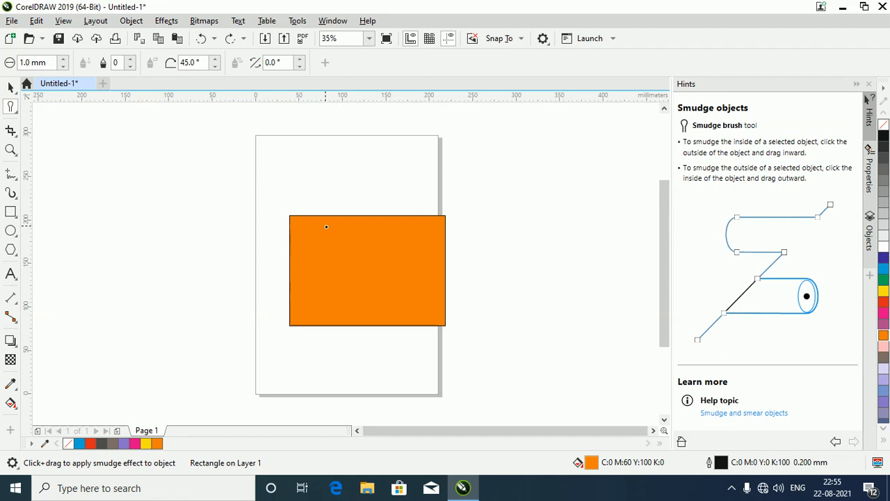
drag(328, 230, 326, 198)
mouse_move(363, 229)
mouse_down()
mouse_move(405, 206)
mouse_move(472, 215)
mouse_up()
drag(438, 287, 471, 325)
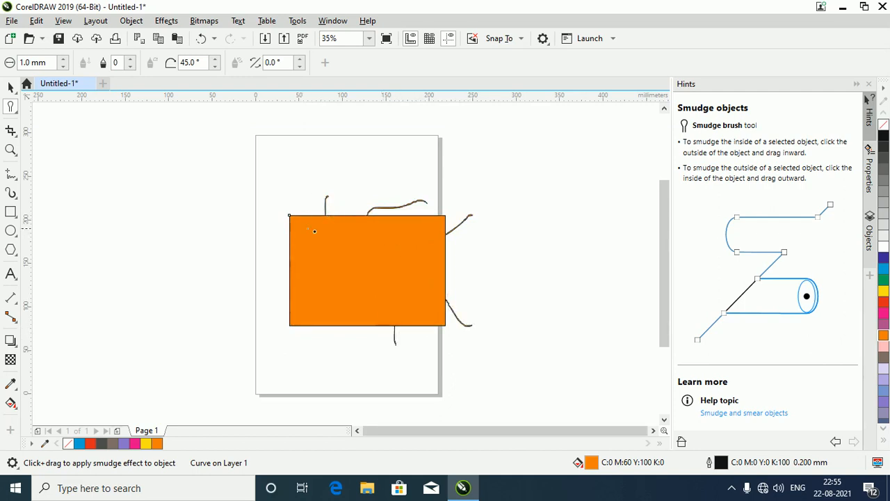
Step: Set the Smudge brush's dryout to 6 and its nib size to 1.9 mm
click(130, 60)
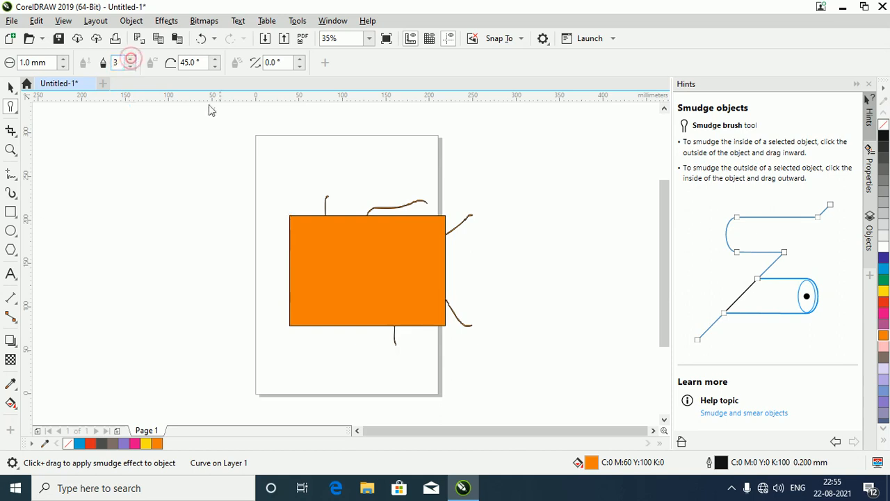
click(130, 60)
click(130, 60)
click(130, 60)
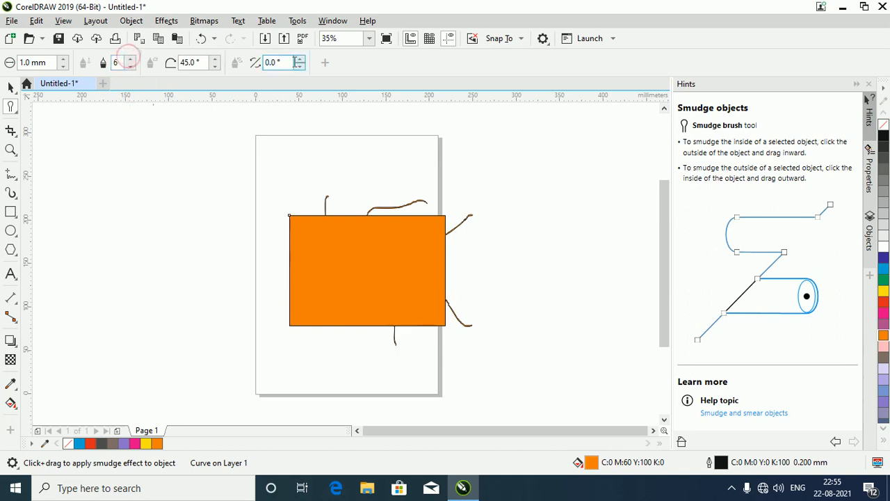
click(63, 60)
click(64, 60)
click(63, 60)
click(64, 60)
click(64, 59)
click(63, 60)
click(64, 59)
click(63, 59)
click(64, 59)
Step: Smudge short strokes outward from the rectangle's left edge and the left part of its bottom edge
click(322, 227)
drag(291, 266, 243, 279)
mouse_move(302, 300)
mouse_down()
mouse_move(293, 337)
mouse_move(308, 338)
mouse_up()
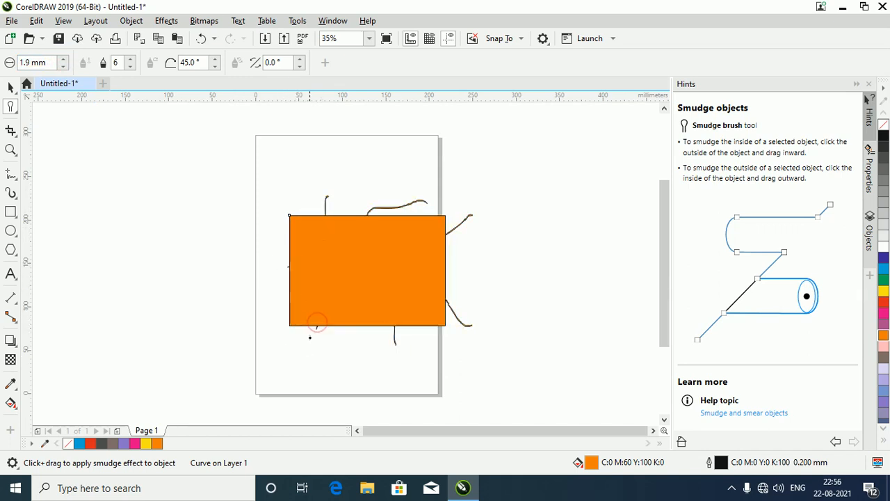
click(307, 336)
drag(361, 255, 360, 256)
click(305, 324)
click(307, 317)
Step: Switch to the Roughen tool with a 1.0 mm nib and delete the smudged orange rectangle
click(13, 174)
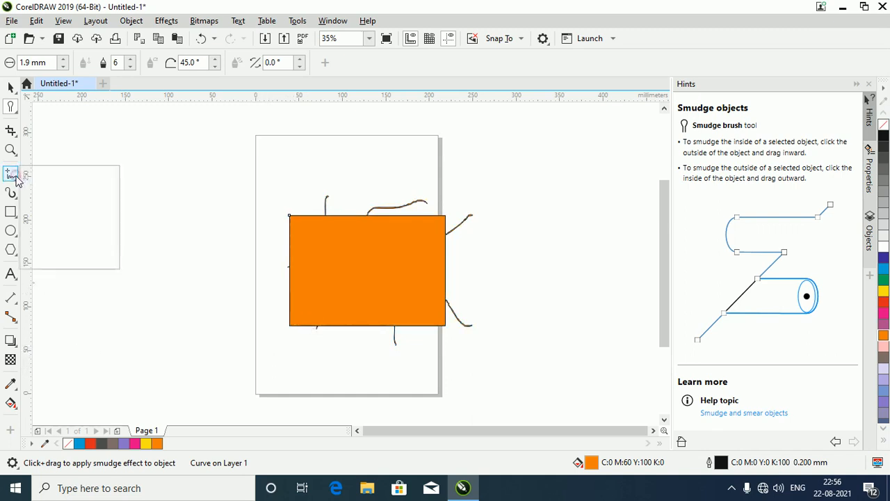
mouse_move(12, 107)
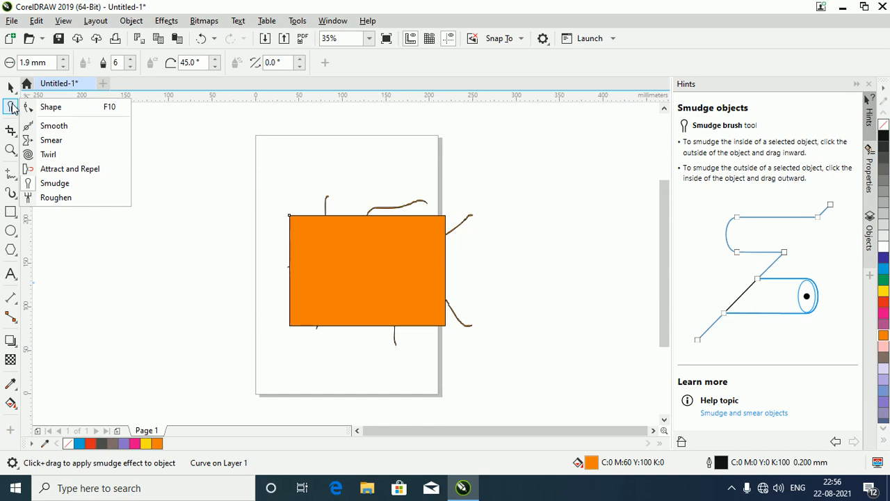
click(56, 197)
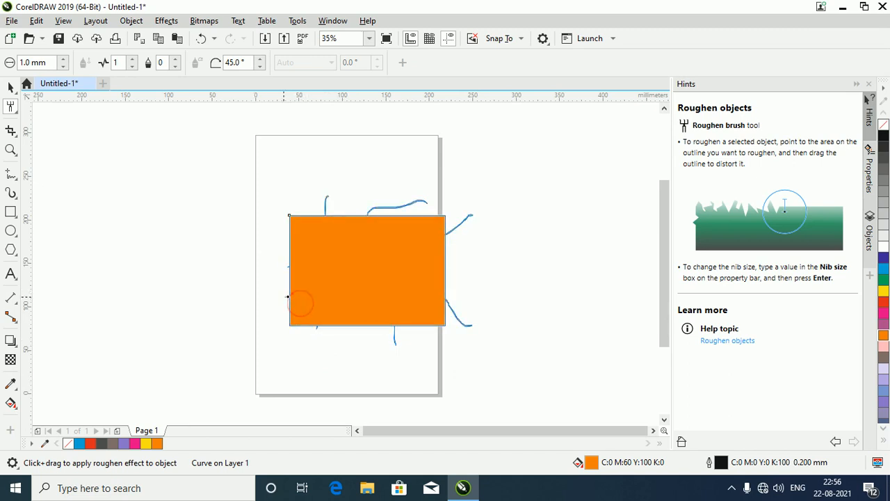
key(space)
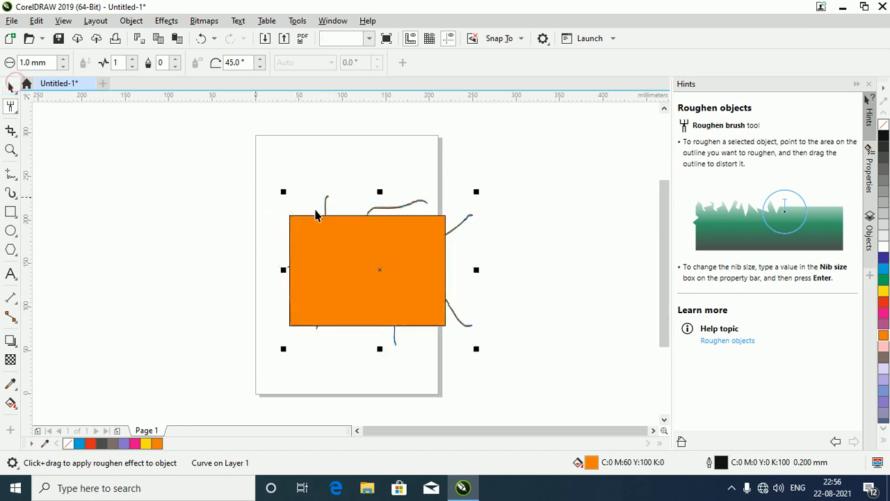
click(19, 182)
click(15, 136)
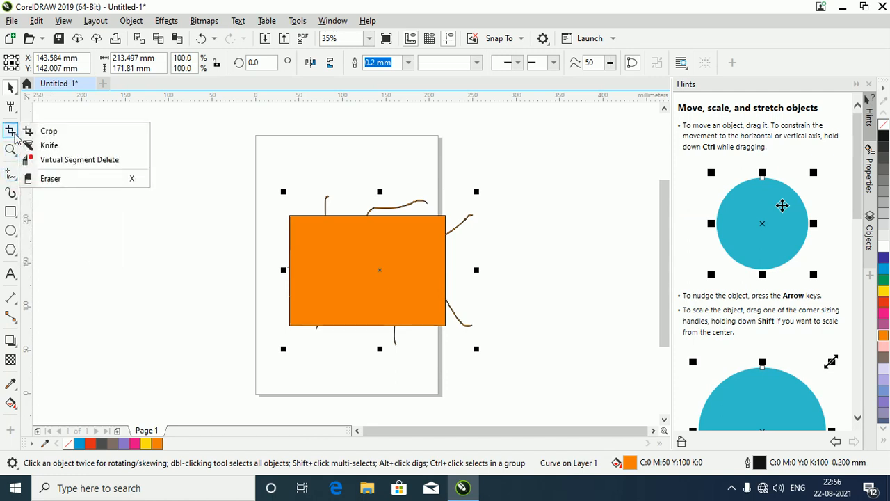
click(14, 109)
click(14, 105)
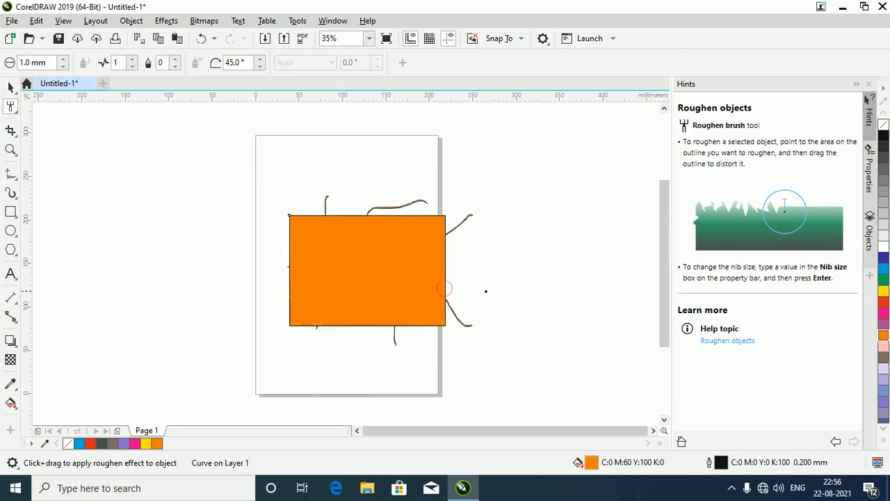
key(Delete)
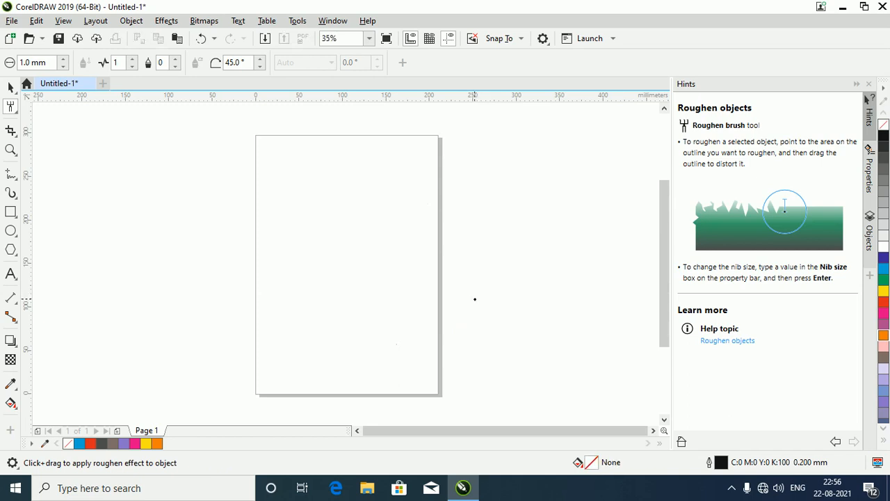
Step: Draw a rectangle about 157.5 × 108 mm across the page's left edge and try the Roughen brush on its top edge
click(12, 212)
drag(241, 210, 379, 304)
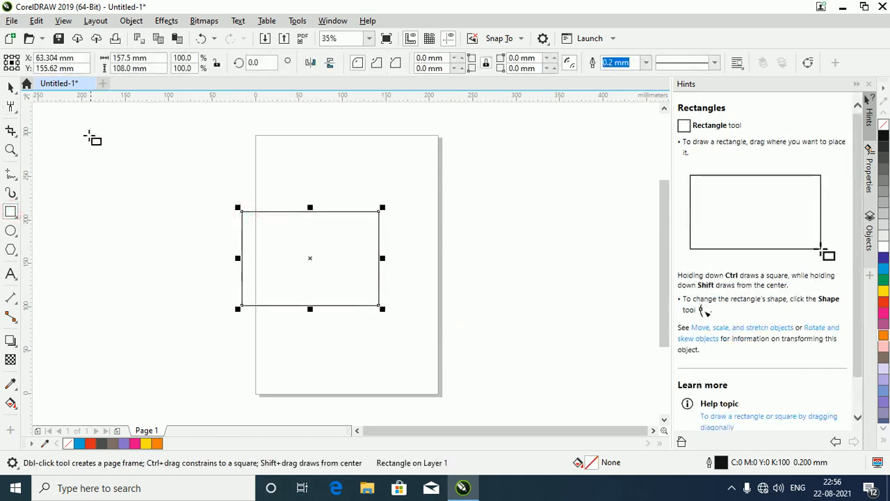
click(11, 106)
click(330, 212)
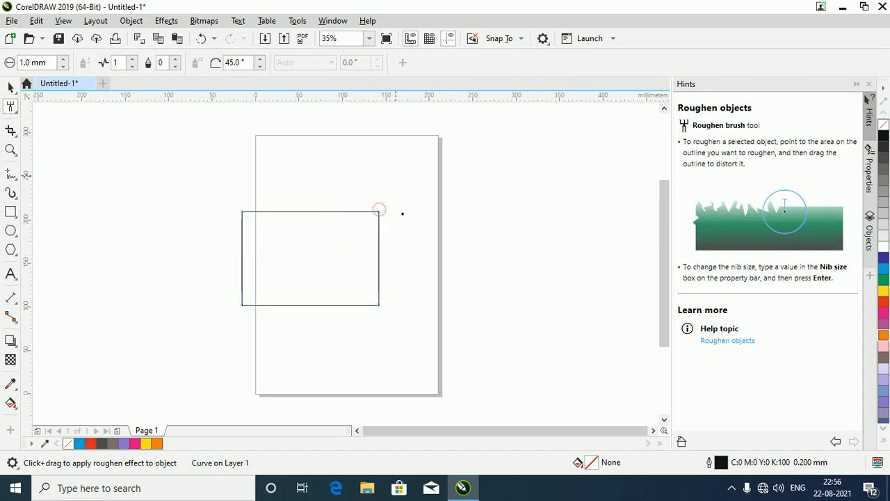
Step: Try the Roughen brush along the rectangle's bottom edge and delete the rectangle
click(380, 306)
drag(334, 297, 331, 336)
click(282, 303)
click(270, 297)
mouse_move(333, 304)
mouse_down()
mouse_move(333, 342)
mouse_move(302, 330)
mouse_move(332, 358)
mouse_up()
key(Delete)
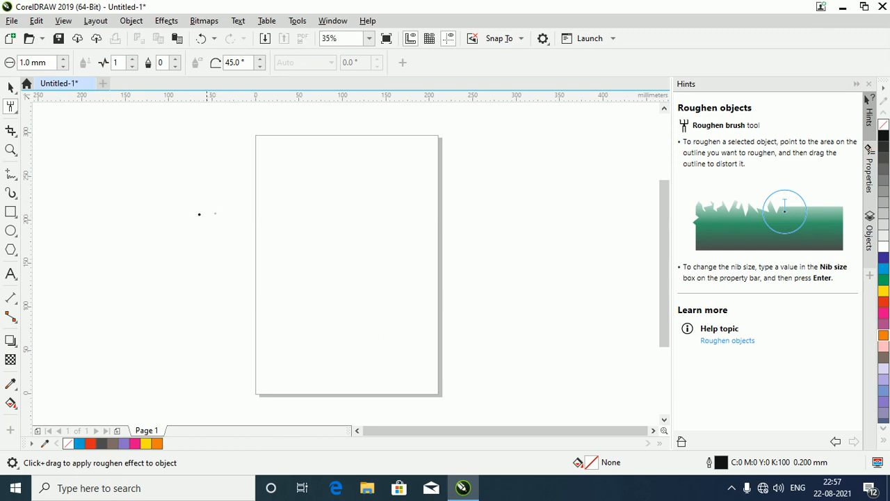
click(11, 137)
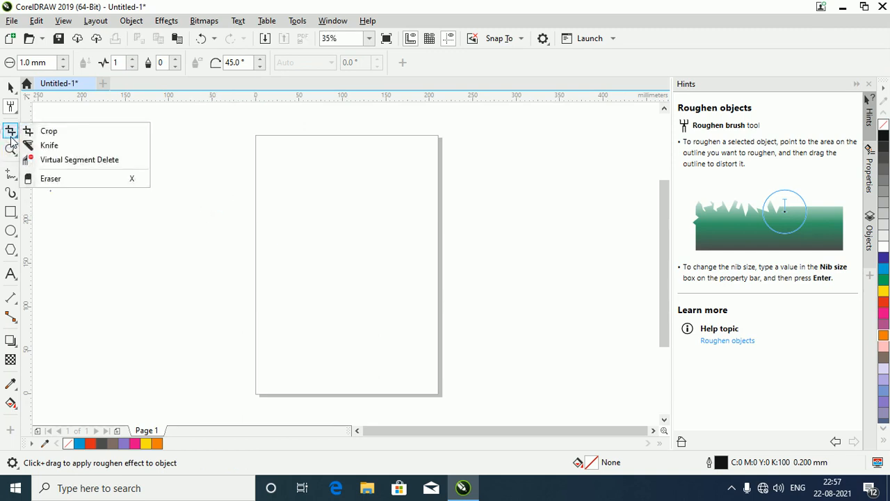
click(13, 111)
click(13, 111)
click(11, 110)
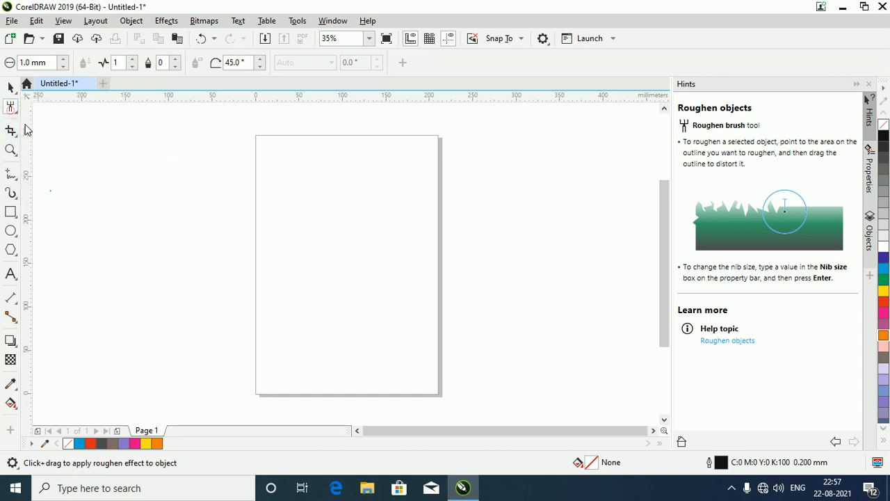
click(14, 135)
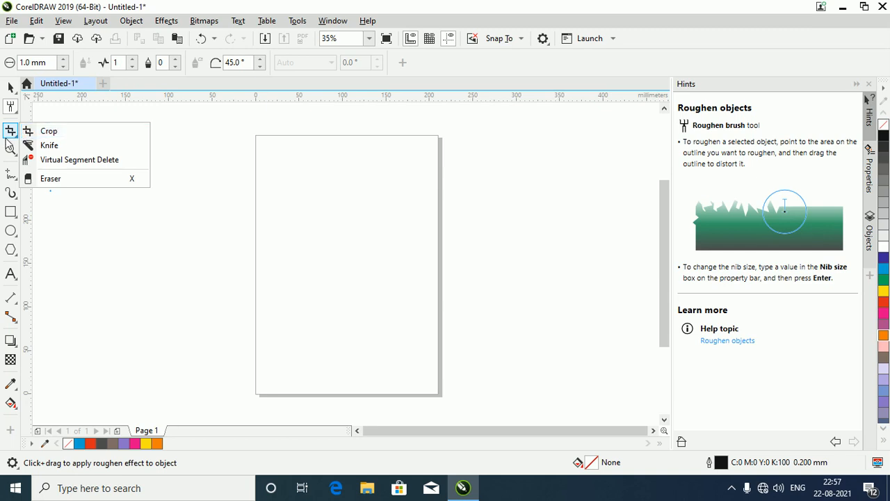
Step: Draw a rectangle about 179 × 152 mm over the page's right edge and slice it with vertical and horizontal Knife cuts
click(15, 212)
drag(313, 199, 469, 332)
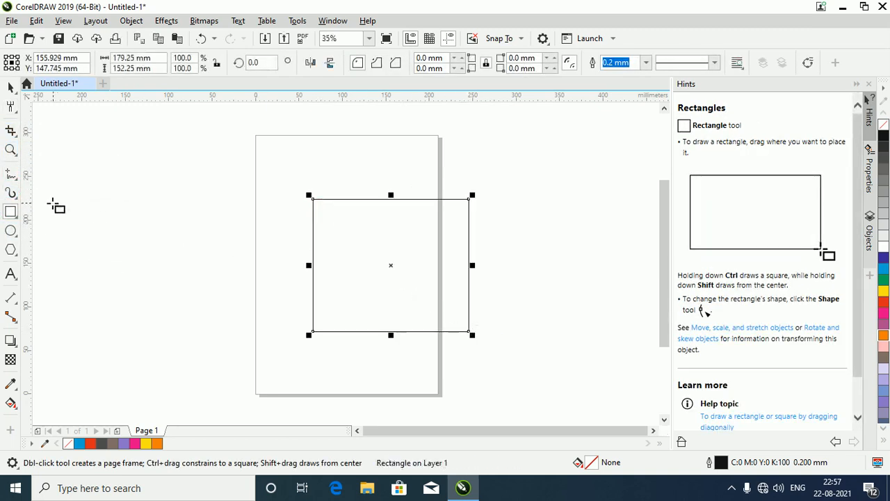
click(15, 139)
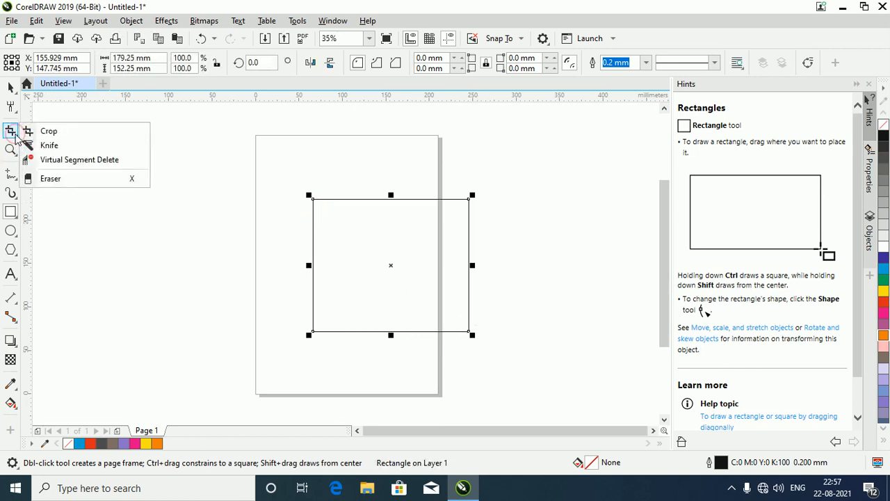
click(49, 144)
mouse_move(329, 199)
mouse_down()
mouse_move(334, 188)
mouse_move(378, 187)
mouse_move(365, 191)
mouse_move(367, 338)
mouse_up()
mouse_move(386, 177)
mouse_down()
mouse_move(402, 372)
mouse_move(392, 375)
mouse_up()
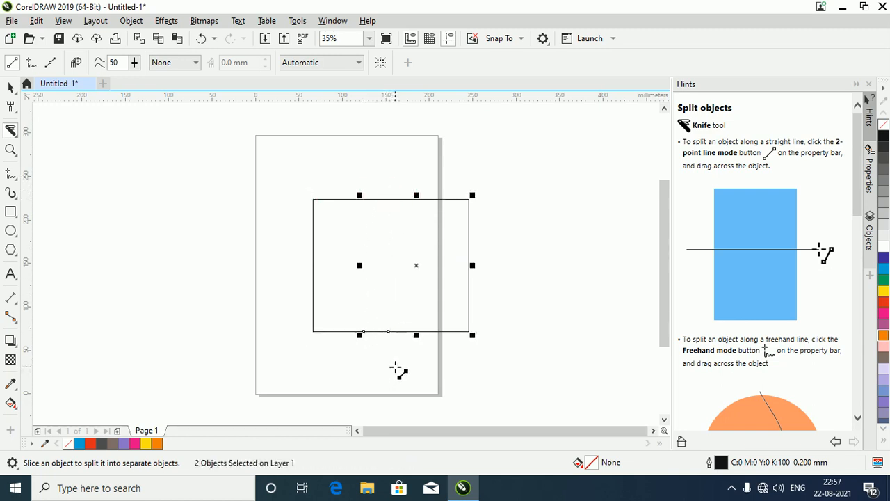
drag(271, 288, 562, 294)
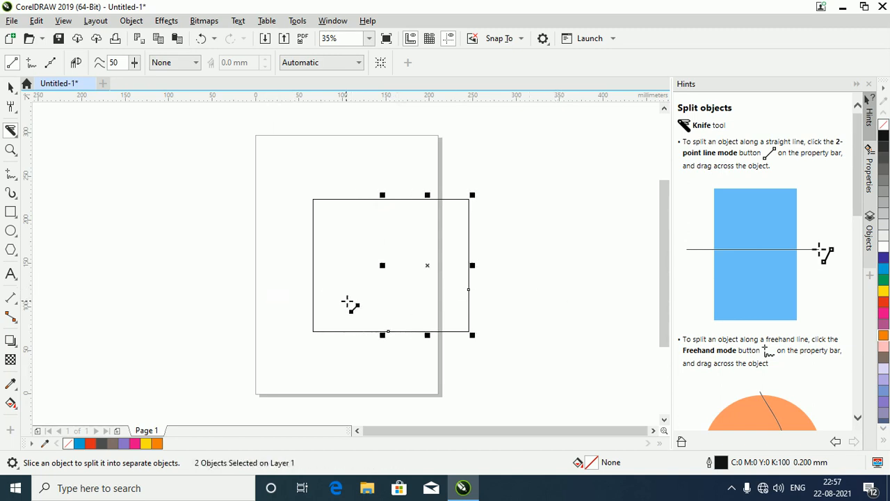
mouse_move(285, 295)
mouse_down()
mouse_move(507, 317)
mouse_move(525, 297)
mouse_up()
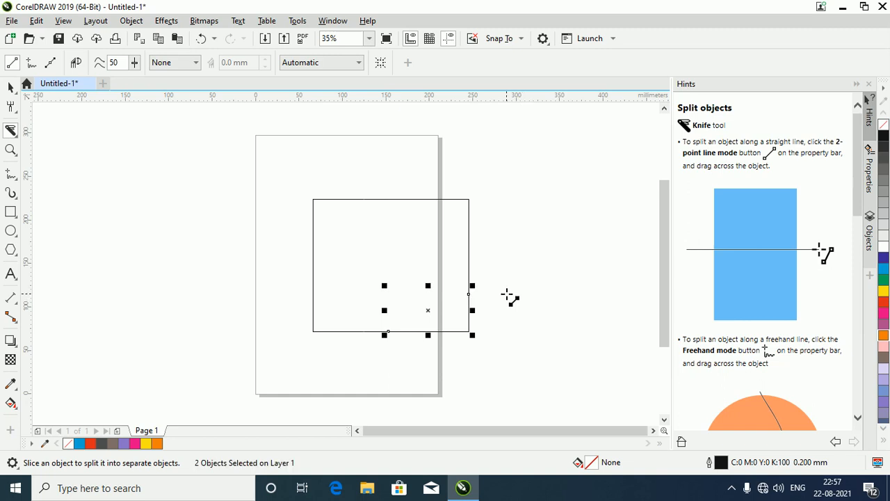
Step: Delete the sliced pieces in turn, making further Knife cuts across the remaining parts until the page is empty
key(Delete)
drag(430, 266, 524, 272)
key(Delete)
drag(350, 188, 357, 374)
key(Delete)
drag(366, 199, 369, 357)
key(Delete)
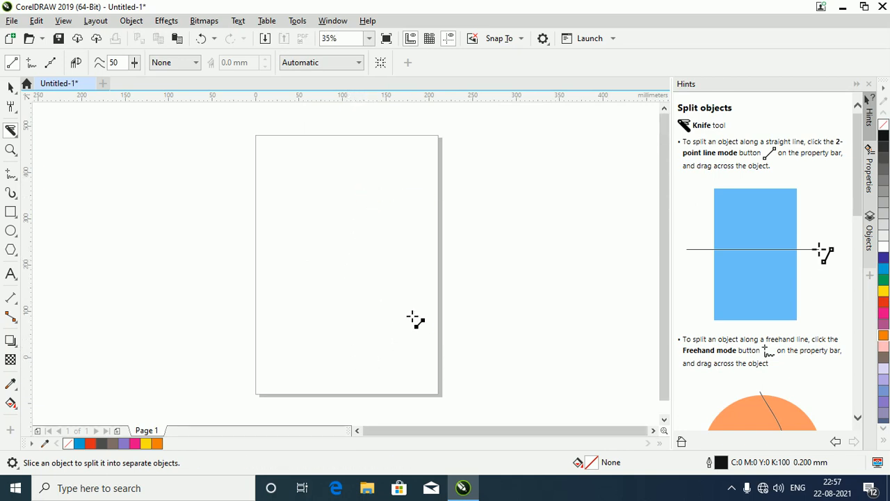
Step: Switch from the Knife to the Virtual Segment Delete tool
scroll(414, 318, down, 2)
scroll(487, 375, down, 3)
scroll(807, 333, down, 3)
scroll(807, 334, down, 4)
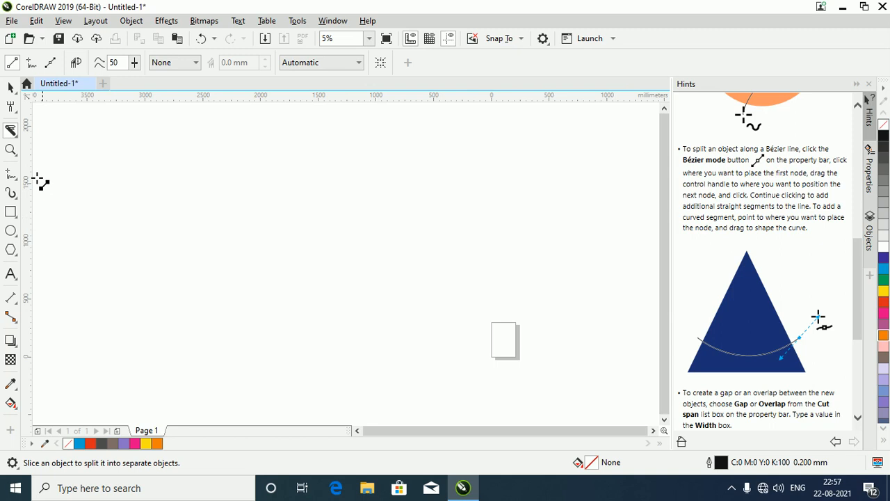
click(18, 136)
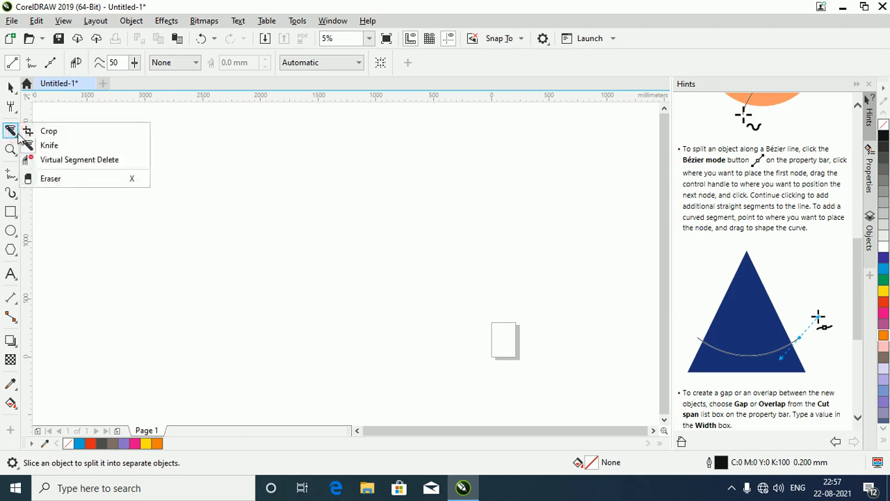
click(49, 159)
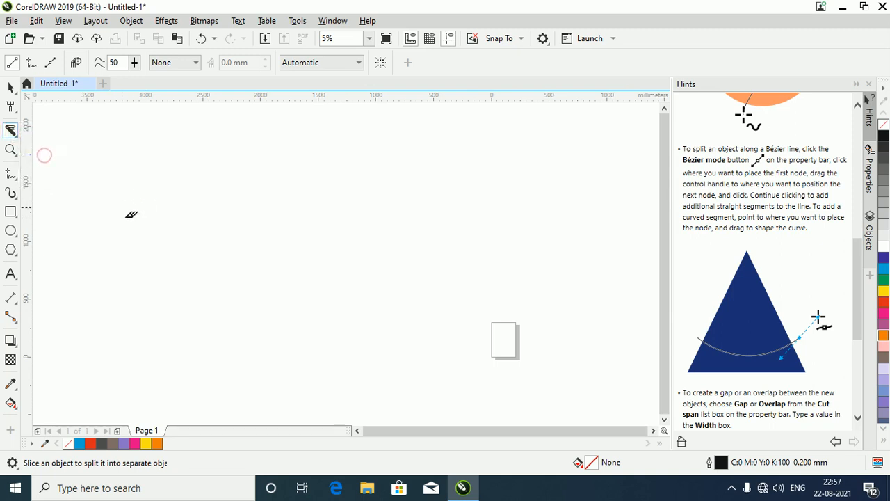
Step: Draw a rectangle about 109 × 131 mm in the lower part of the page
click(11, 211)
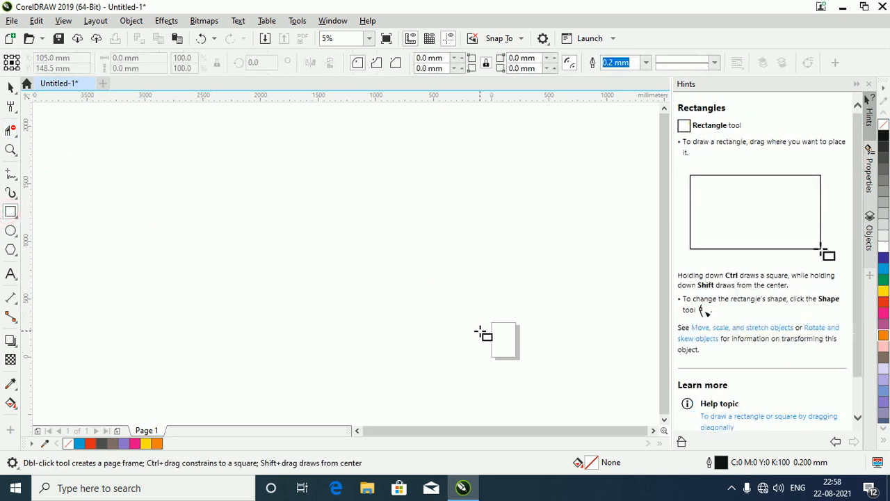
scroll(484, 334, up, 4)
scroll(485, 337, down, 3)
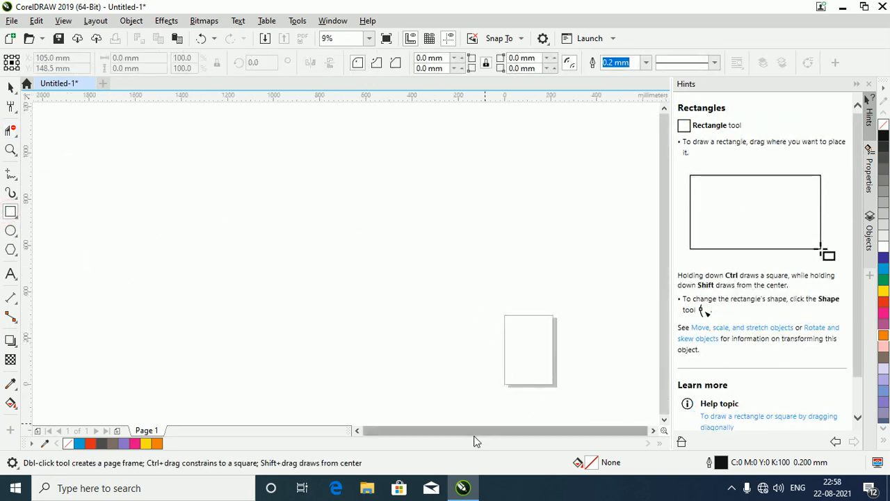
scroll(541, 374, up, 5)
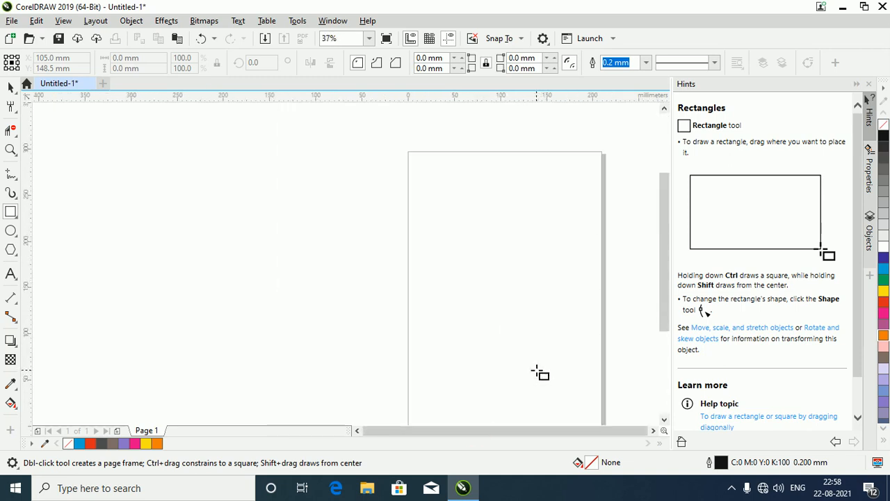
drag(460, 257, 560, 379)
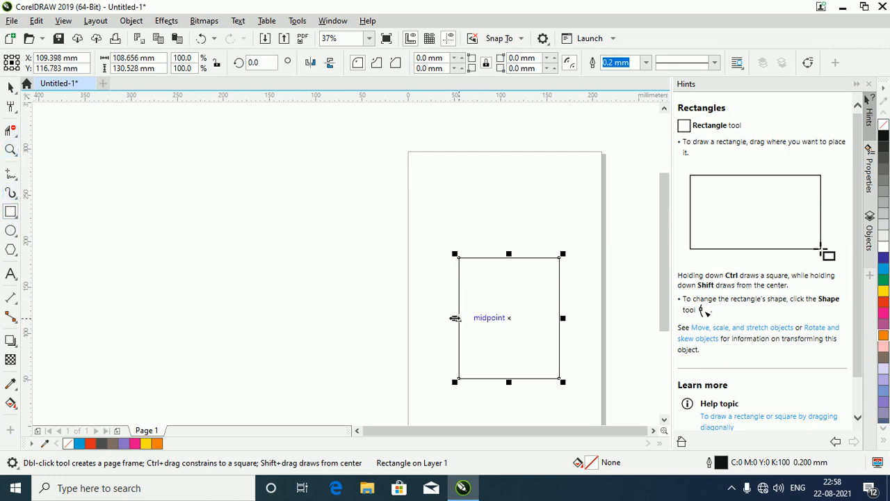
Step: Try three rectangles overlapping the one on the page, starting with a strip about 143 × 6 mm, deleting each in turn
drag(455, 317, 591, 323)
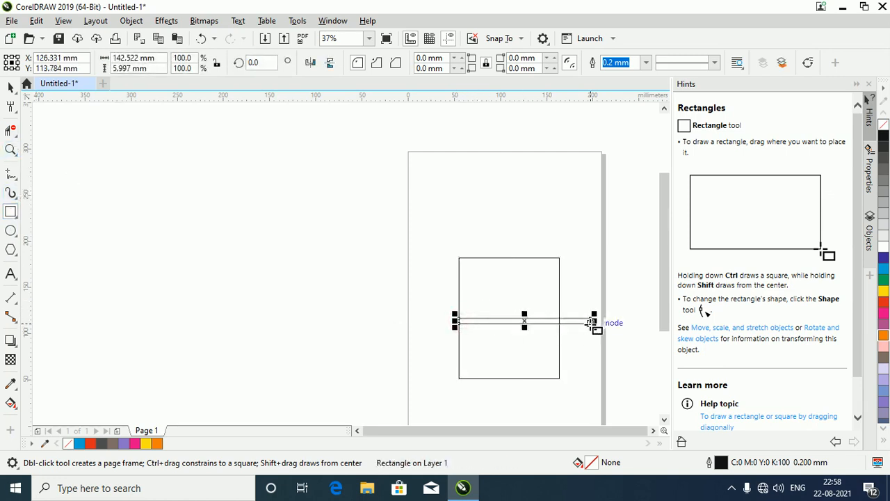
key(Delete)
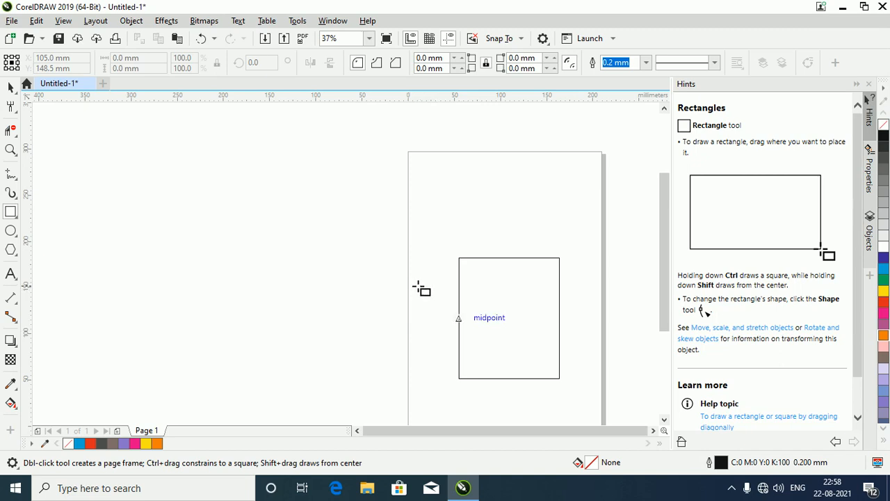
drag(460, 260, 579, 389)
key(Delete)
drag(414, 332, 558, 379)
key(Delete)
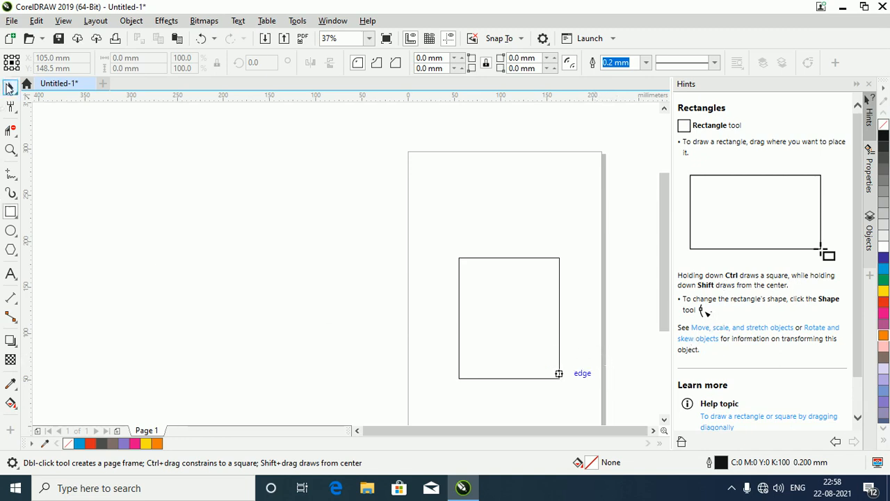
Step: Draw a wide, nearly upright rectangle to the left of the page with the 3-Point Rectangle tool, starting from a vertical baseline
click(19, 217)
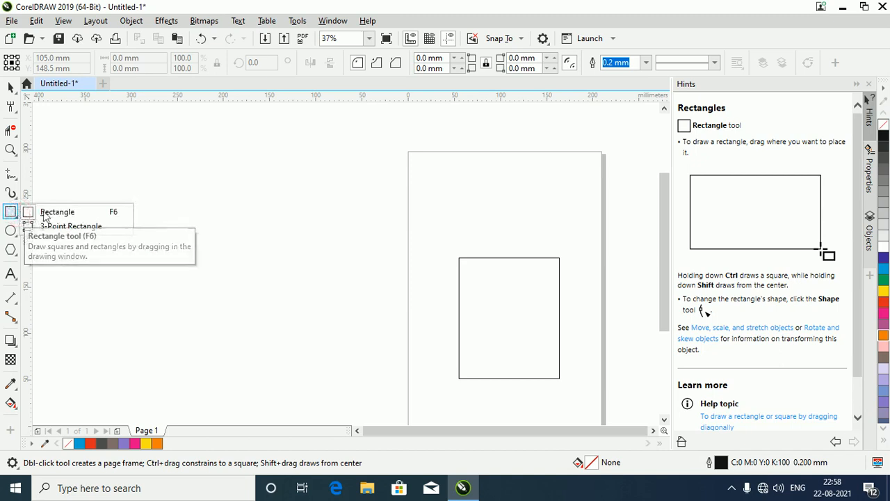
click(94, 226)
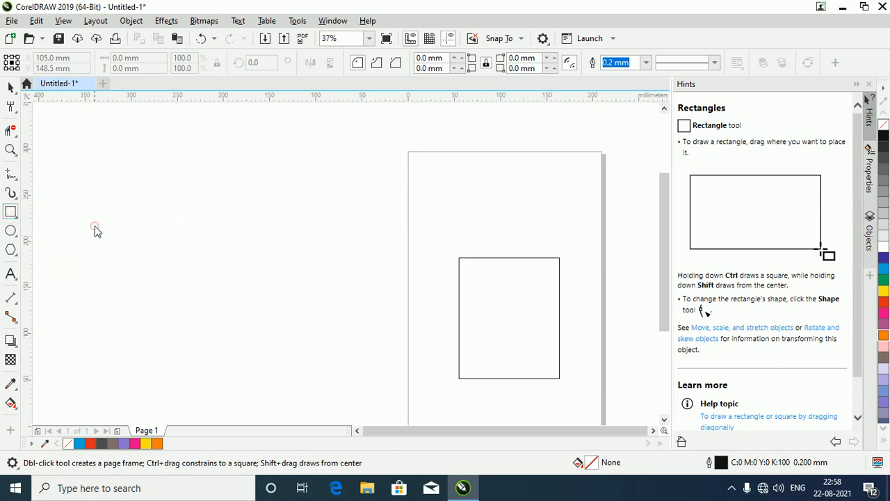
drag(147, 203, 147, 313)
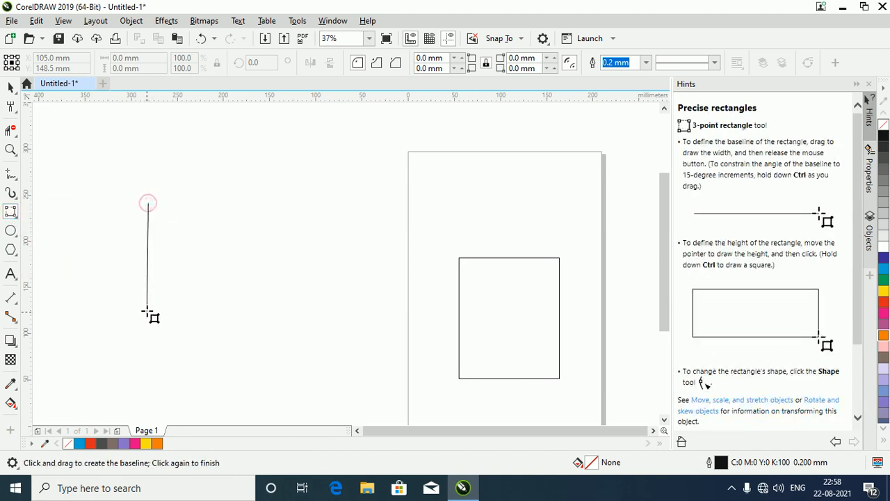
click(304, 313)
Step: Draw a narrow 3-point rectangle about 63 × 178 mm at the page's left edge and delete it
mouse_move(358, 173)
mouse_down()
mouse_move(364, 338)
mouse_move(356, 339)
mouse_up()
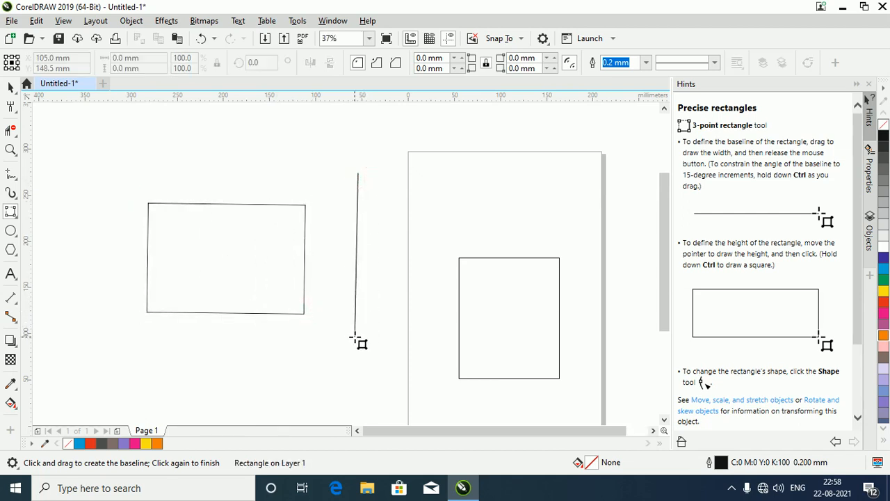
click(410, 333)
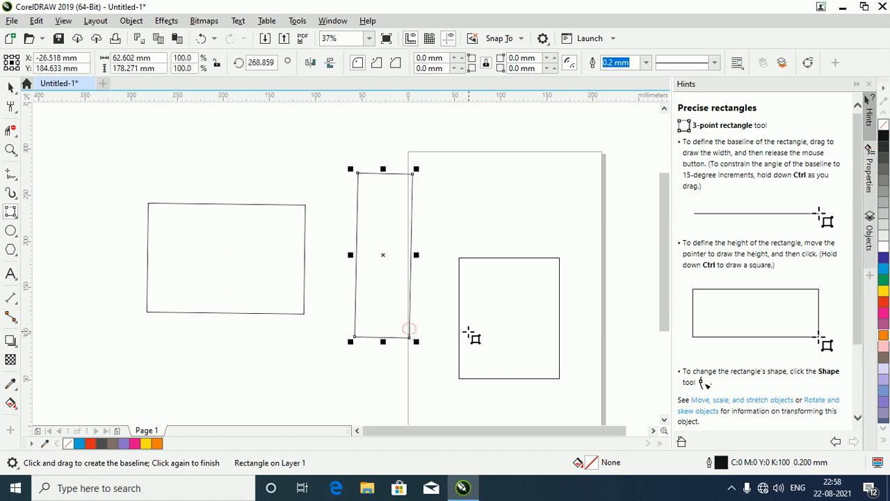
key(Delete)
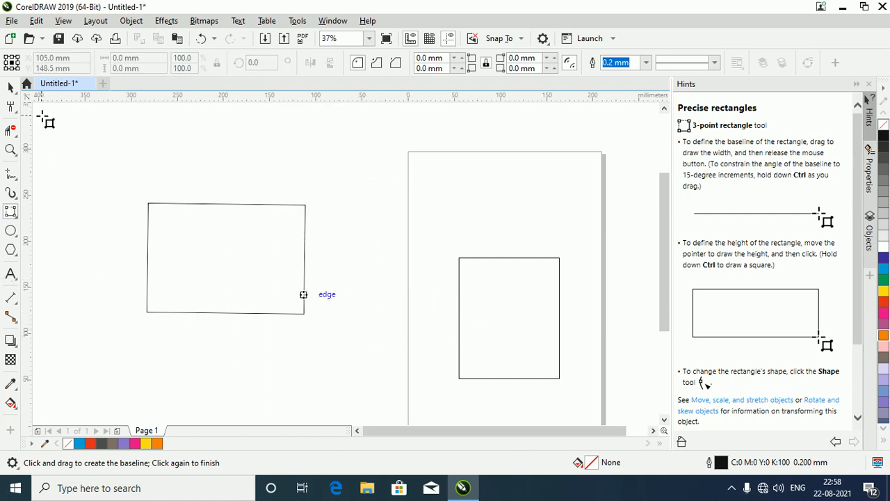
Step: Select the wide 3-point rectangle to the left of the page with the Pick tool and delete it
click(14, 89)
click(235, 203)
key(Delete)
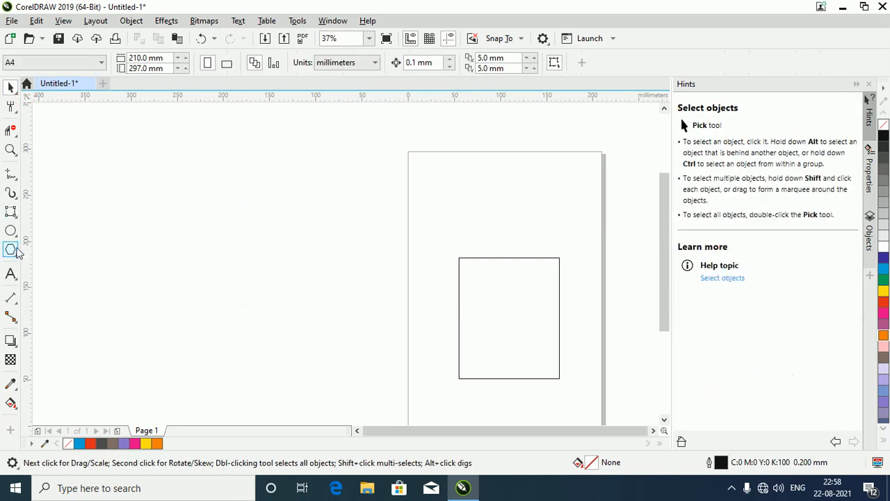
Step: Draw a five-sided polygon about 147 × 155 mm to the left of the page with the Polygon tool
click(15, 218)
click(49, 225)
click(15, 252)
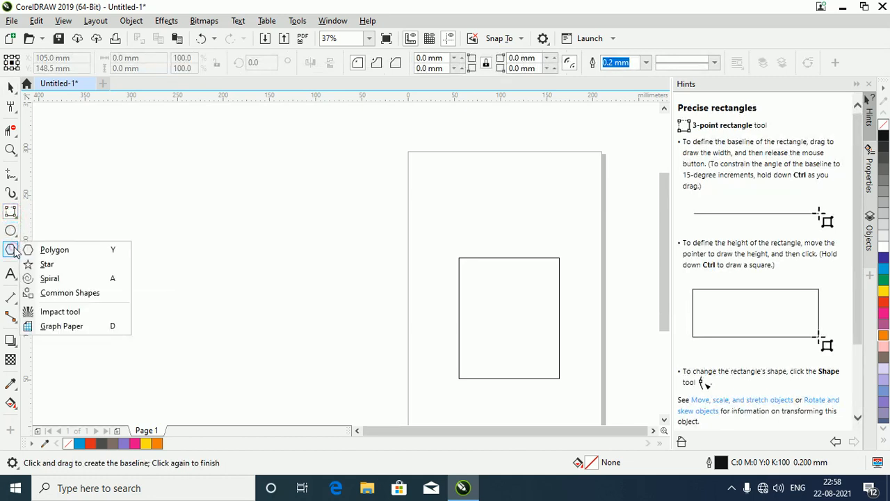
click(58, 255)
drag(215, 201, 360, 364)
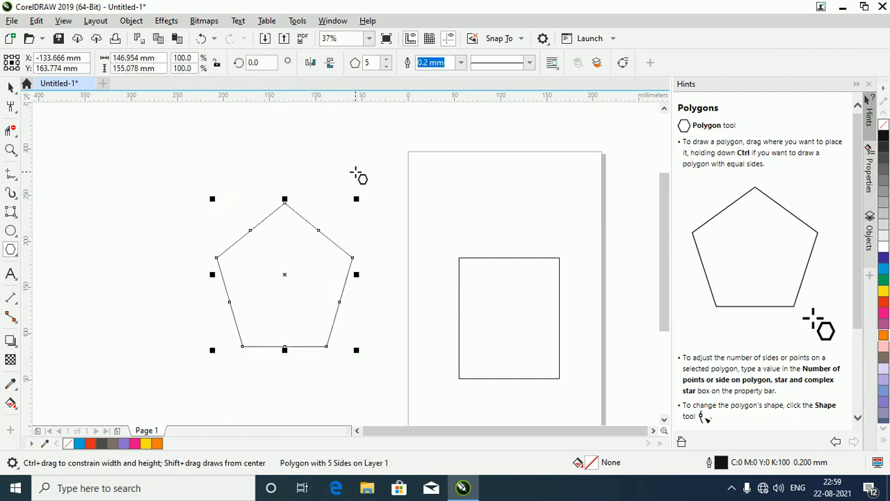
Step: Raise the selected polygon's number of sides to 12
click(387, 60)
click(387, 59)
click(387, 60)
click(386, 60)
click(387, 60)
click(388, 60)
click(388, 60)
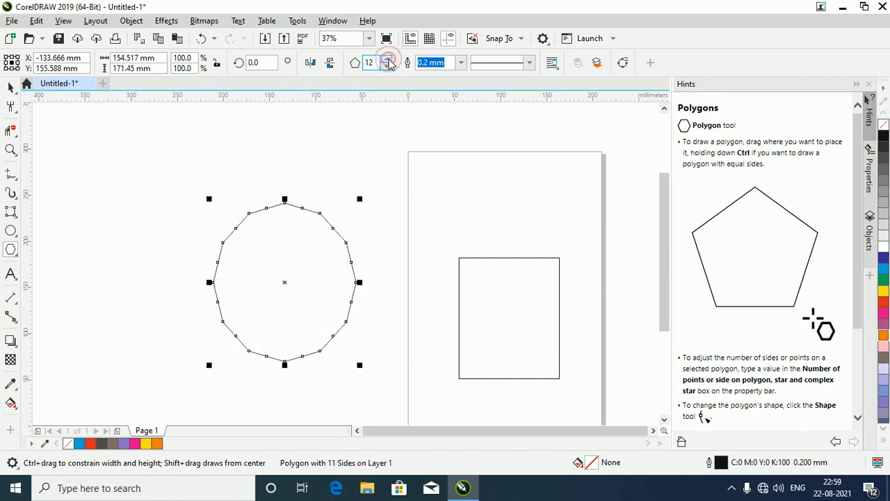
Step: Reduce the polygon's number of sides to 3 to make it a triangle
click(387, 67)
click(387, 66)
click(387, 66)
click(386, 66)
click(387, 66)
click(386, 66)
click(387, 66)
click(387, 66)
click(386, 66)
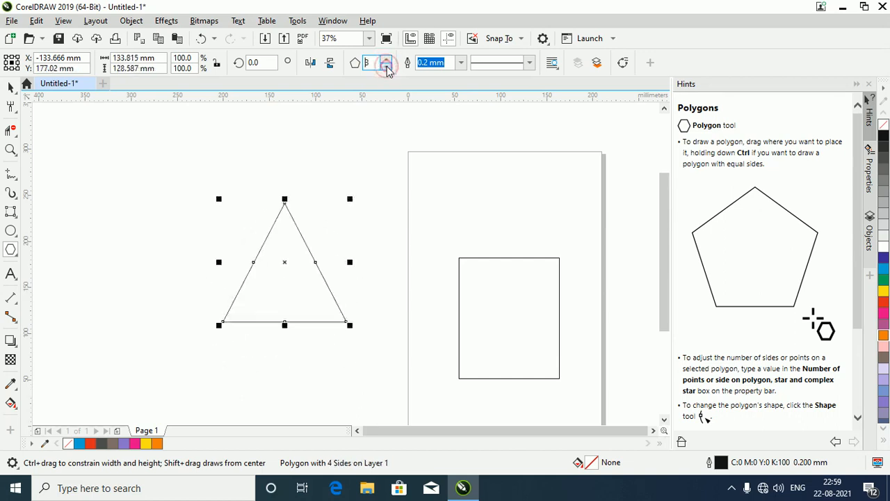
Step: Try outline widths of 3.0 mm and 10.0 mm on the triangle, and set it back to 0.2 mm
click(461, 63)
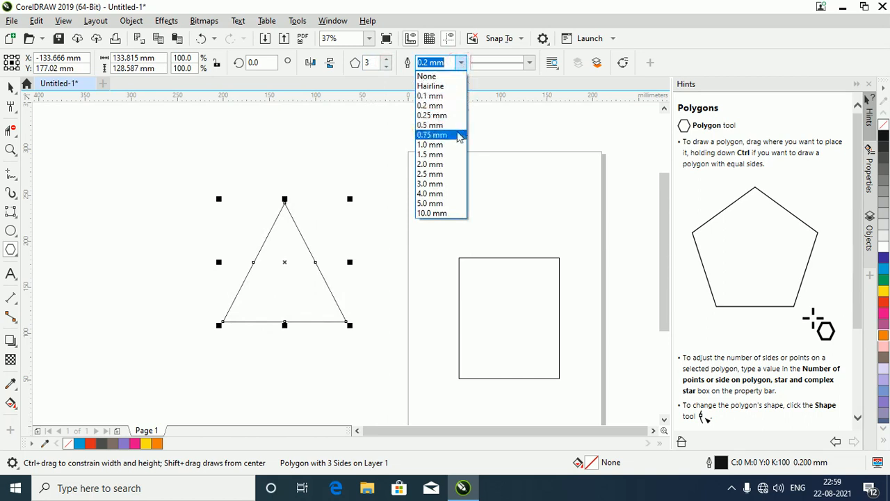
click(448, 186)
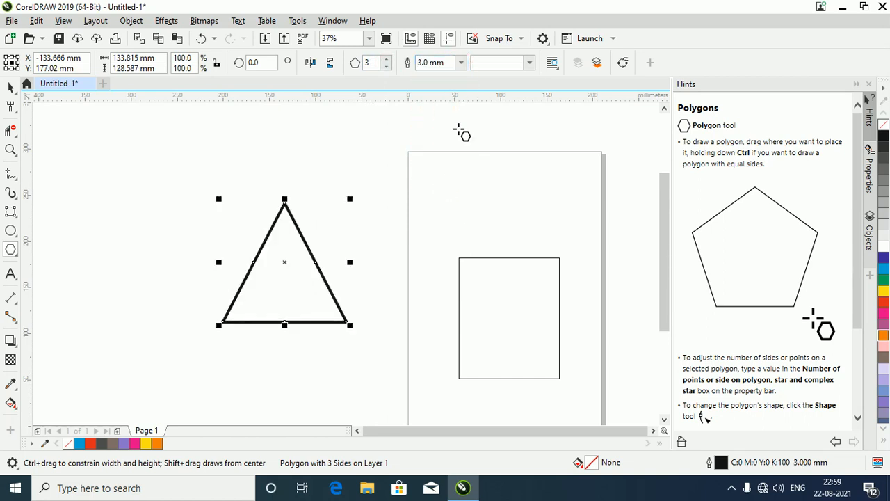
click(462, 62)
click(458, 216)
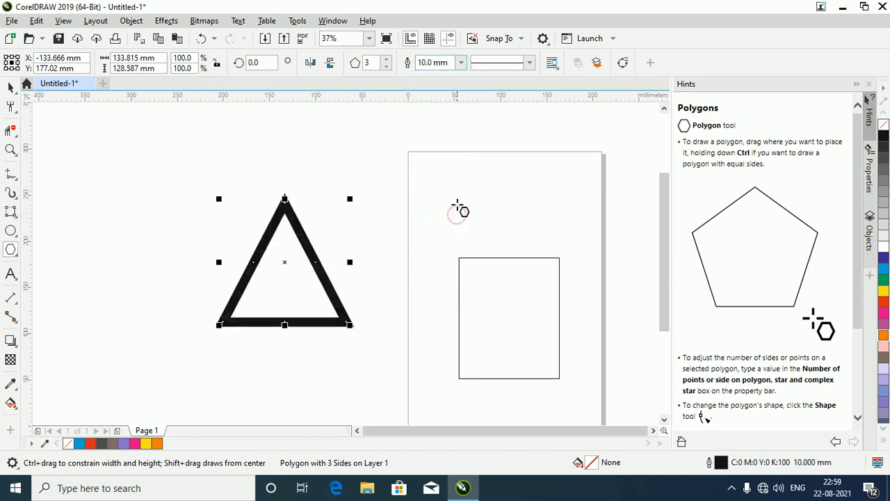
click(462, 63)
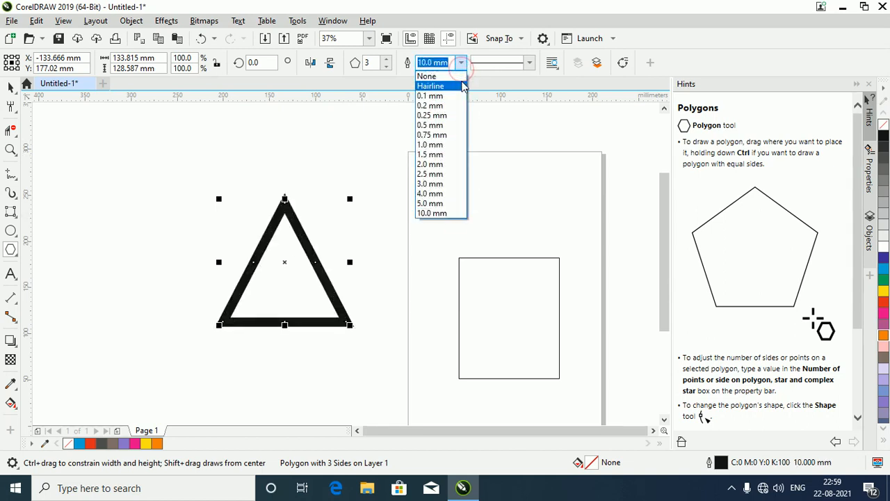
click(459, 106)
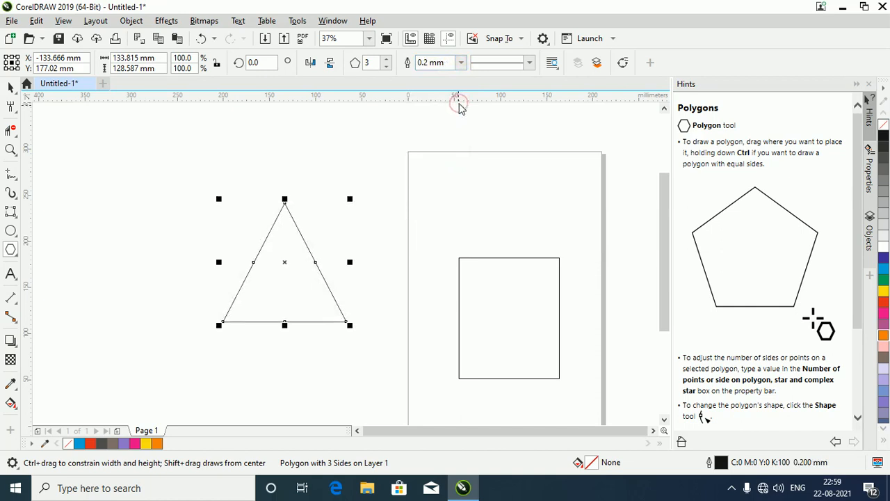
Step: Draw a five-pointed star about 117 × 119 mm to the left of the triangle with the Star tool
click(17, 257)
click(28, 264)
click(109, 189)
drag(117, 198, 219, 302)
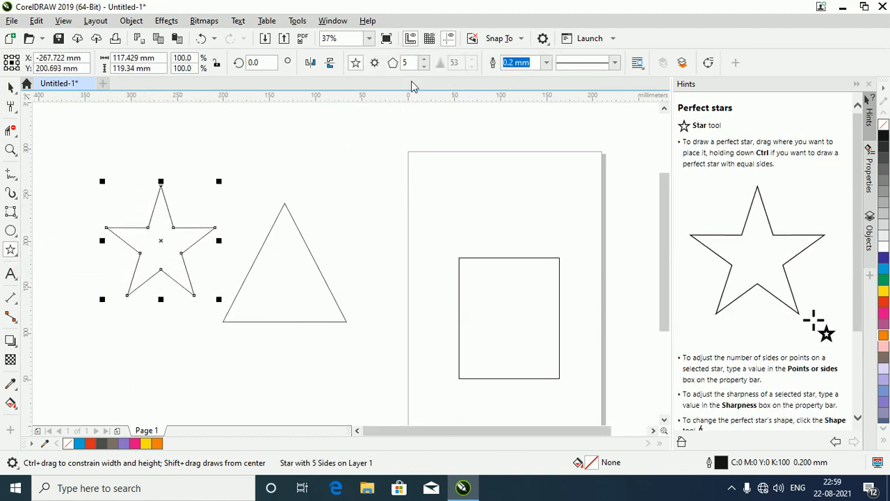
Step: Draw a nine-point complex star about 133 × 144 mm across the page's upper-left edge and set its sharpness to 1
click(375, 63)
drag(341, 153, 467, 292)
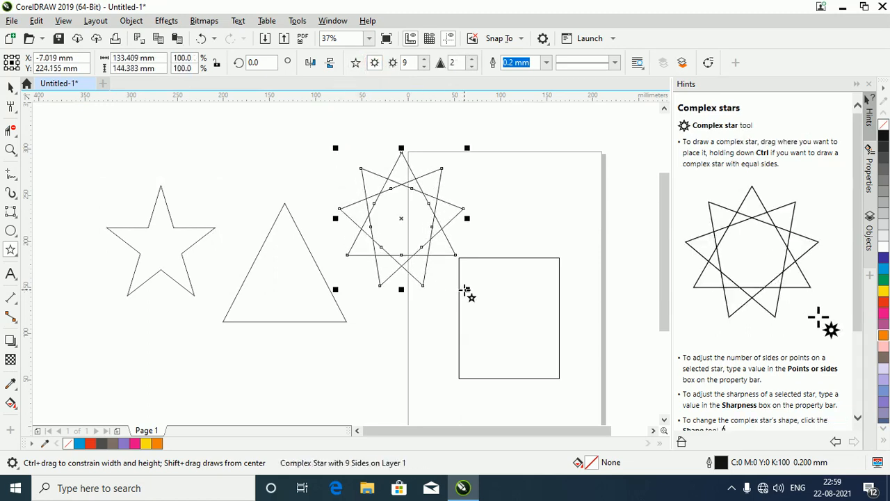
click(473, 59)
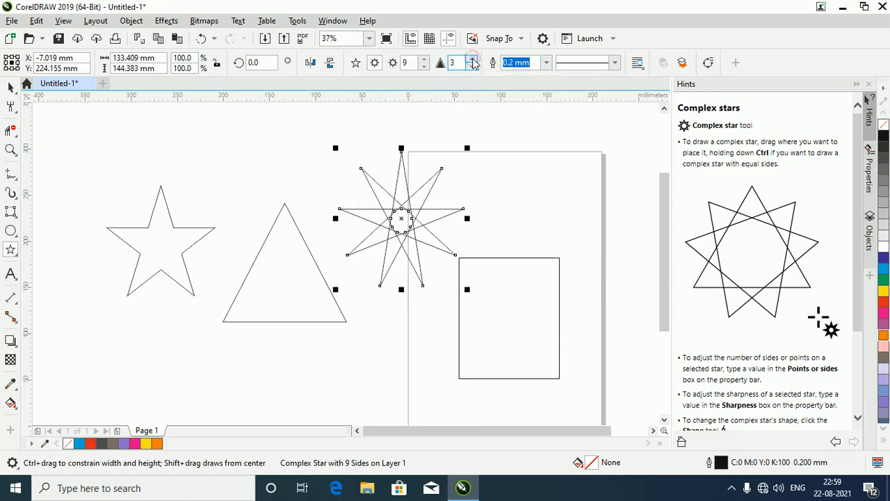
click(472, 66)
click(472, 66)
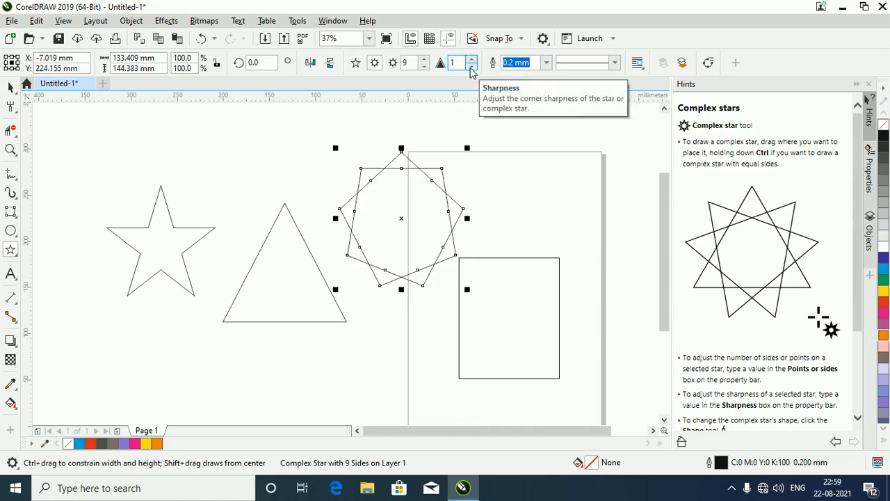
Step: Increase the complex star's number of points to 18
click(424, 60)
click(424, 60)
click(425, 60)
click(424, 60)
click(424, 60)
click(424, 60)
click(424, 59)
click(424, 60)
click(424, 59)
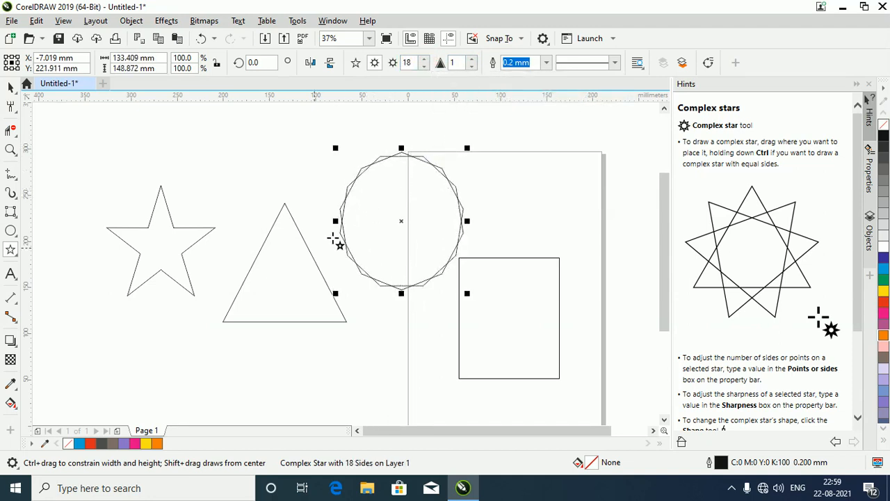
Step: Draw a smiley face about 98 × 98 mm below the star with the Common Shapes tool
click(11, 250)
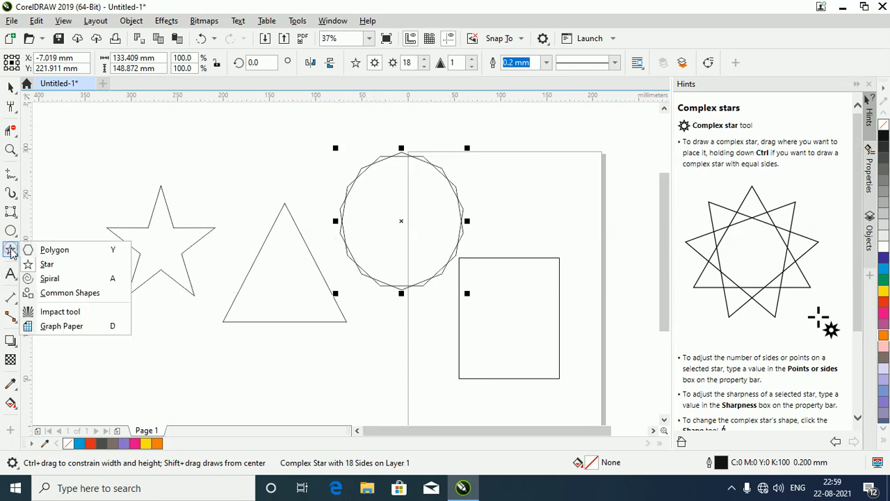
click(60, 292)
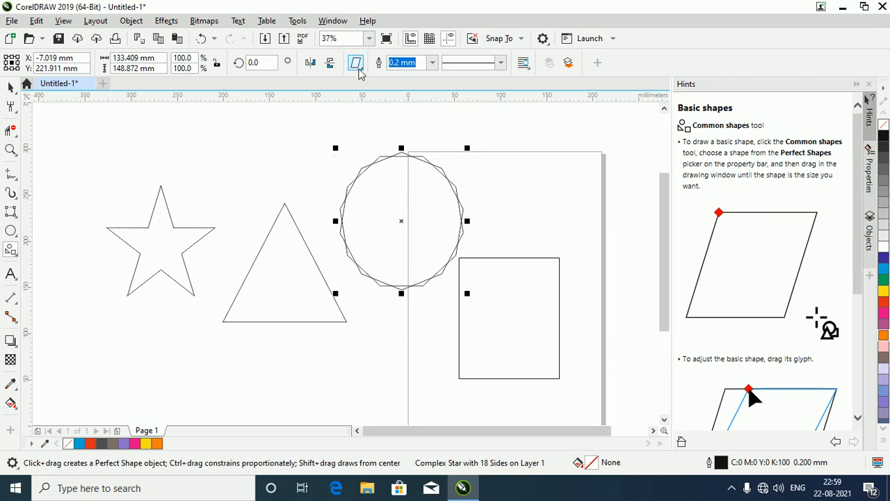
click(360, 71)
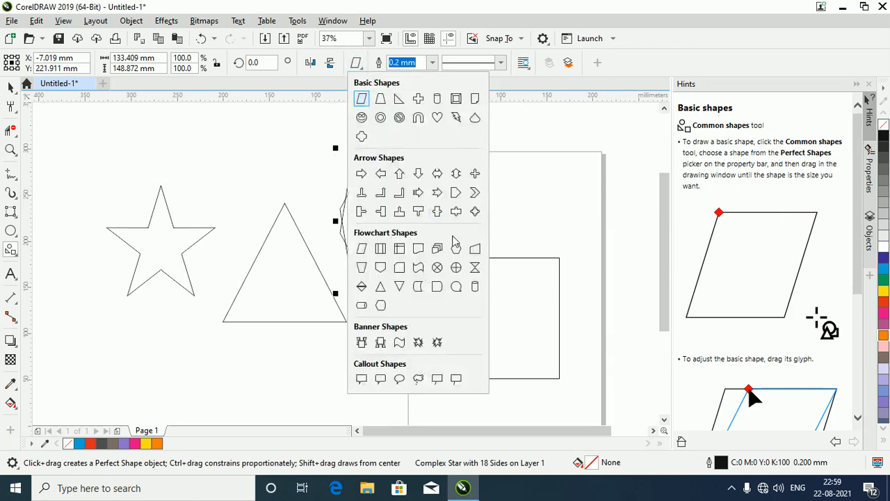
click(363, 119)
drag(106, 325, 202, 422)
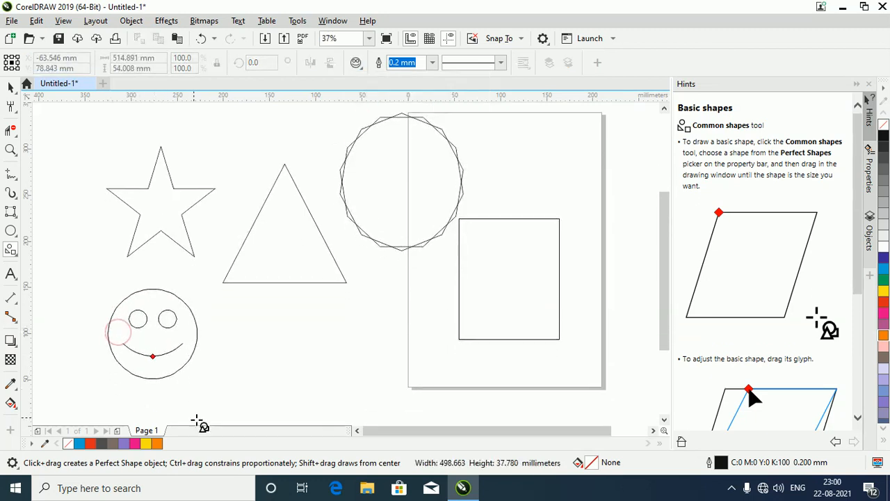
scroll(199, 417, down, 2)
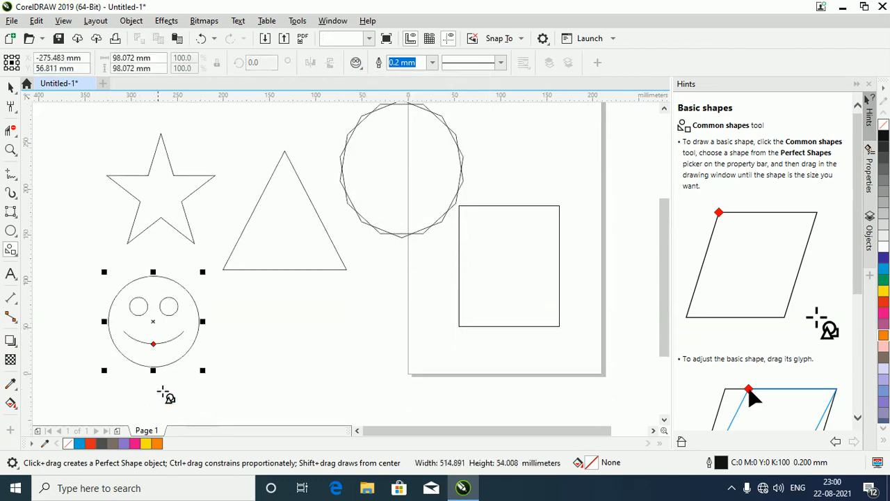
Step: Fill the smiley face with cyan and delete it
click(883, 292)
click(884, 269)
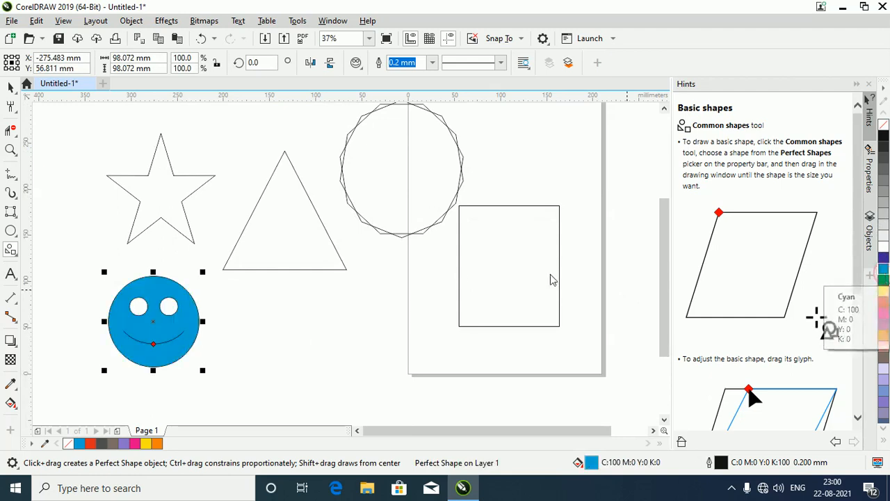
key(Delete)
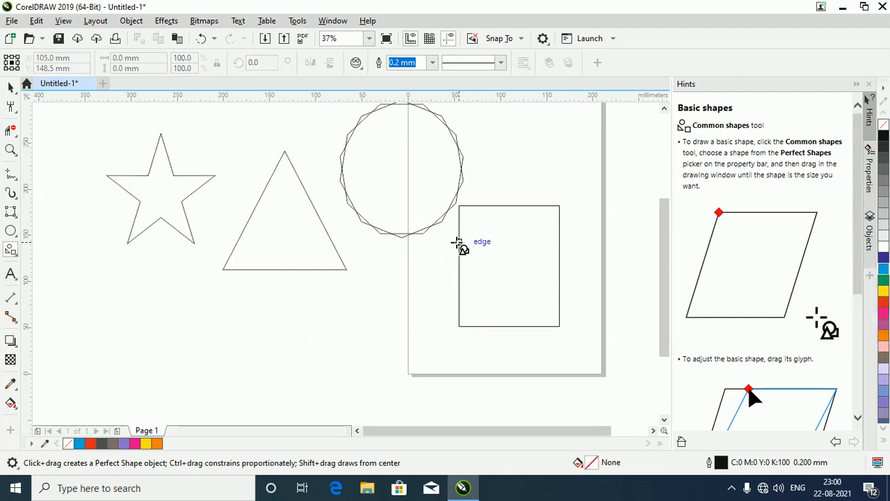
Step: Draw a heart from the basic shapes, about 140 × 107 mm, below the star and fill it with red
click(361, 67)
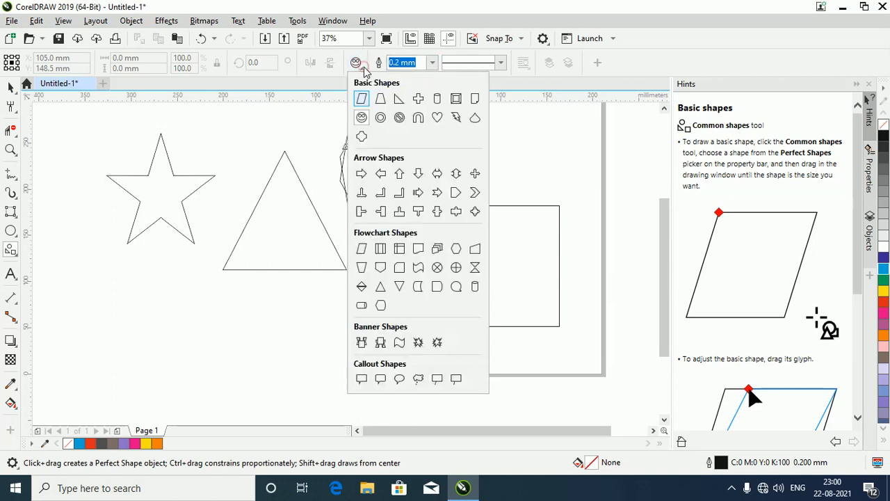
click(437, 118)
drag(133, 309, 262, 410)
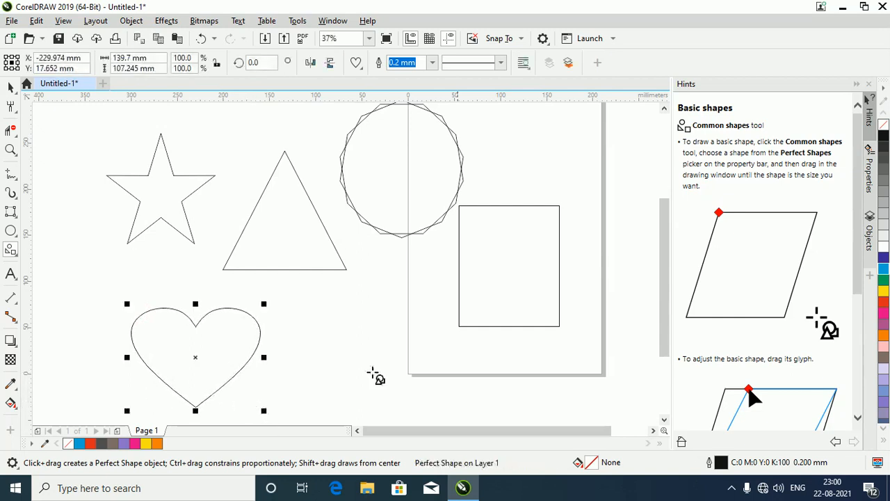
click(883, 304)
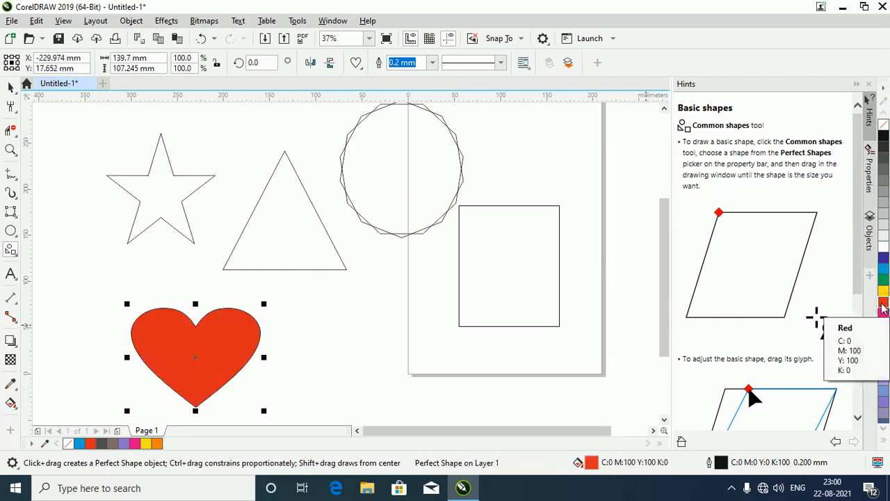
Step: Set the red heart's outline width to None and delete the heart
click(432, 63)
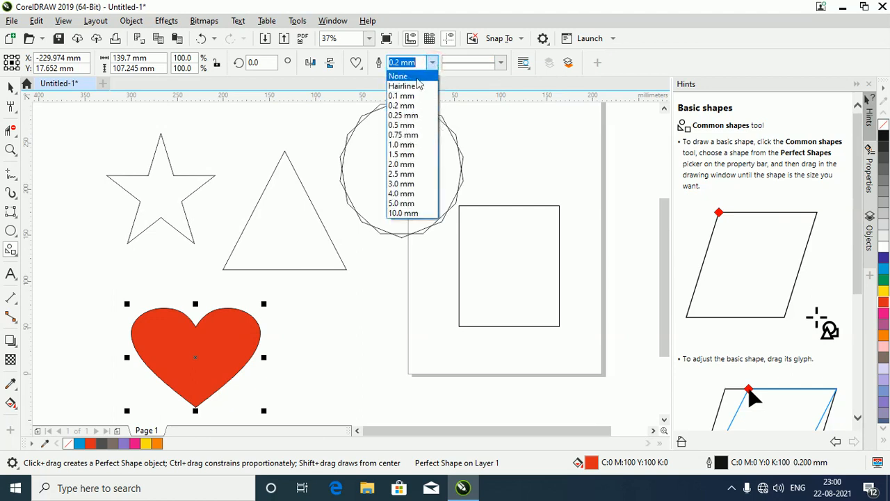
click(416, 77)
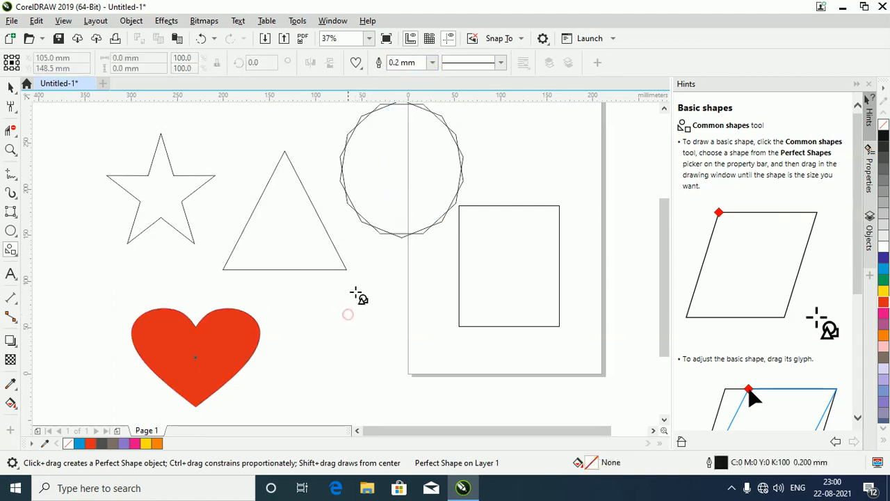
drag(244, 329, 311, 332)
key(Delete)
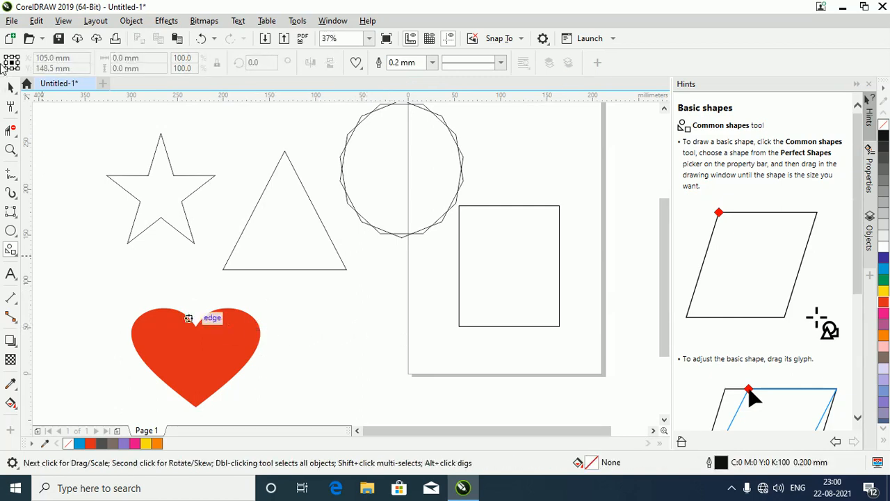
click(10, 88)
click(174, 338)
key(Delete)
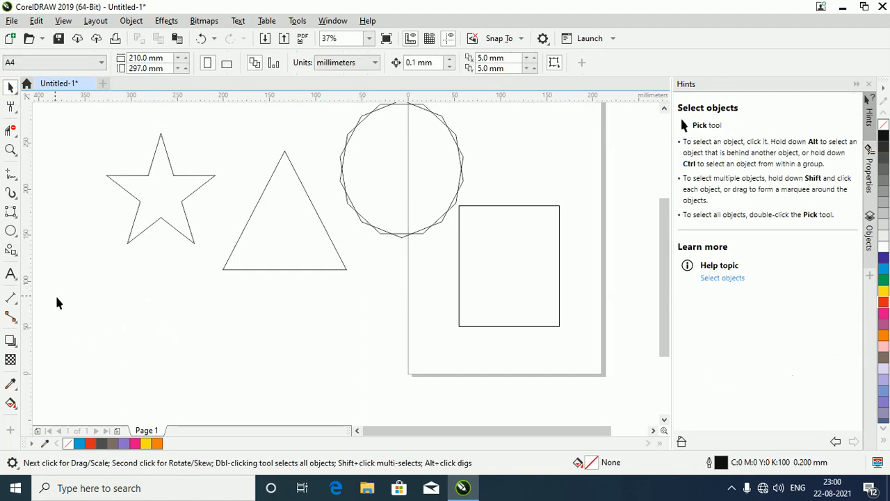
Step: Draw a radial effect with the Impact tool below the star, with its outer circle overlapping the star and triangle
click(13, 253)
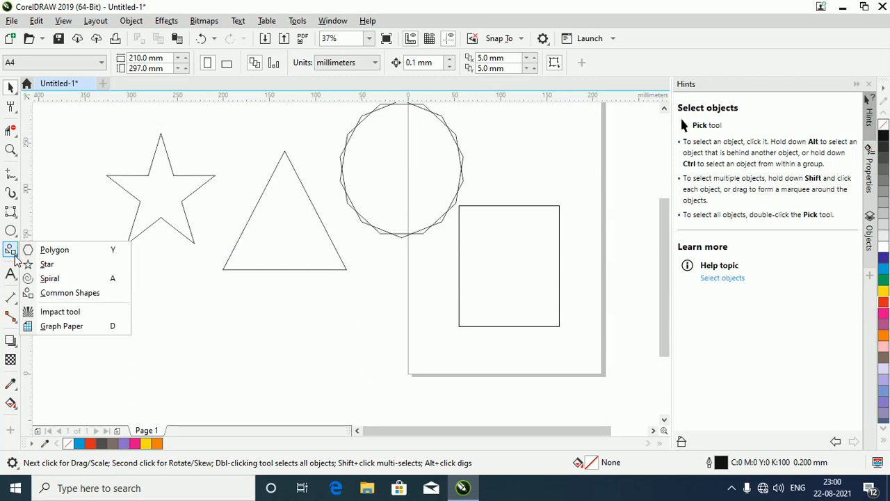
click(64, 311)
drag(131, 310, 208, 354)
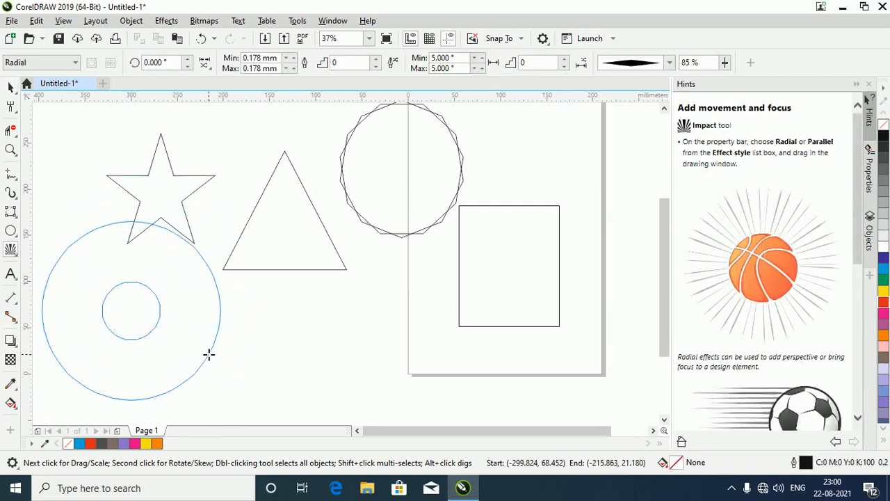
drag(146, 316, 284, 346)
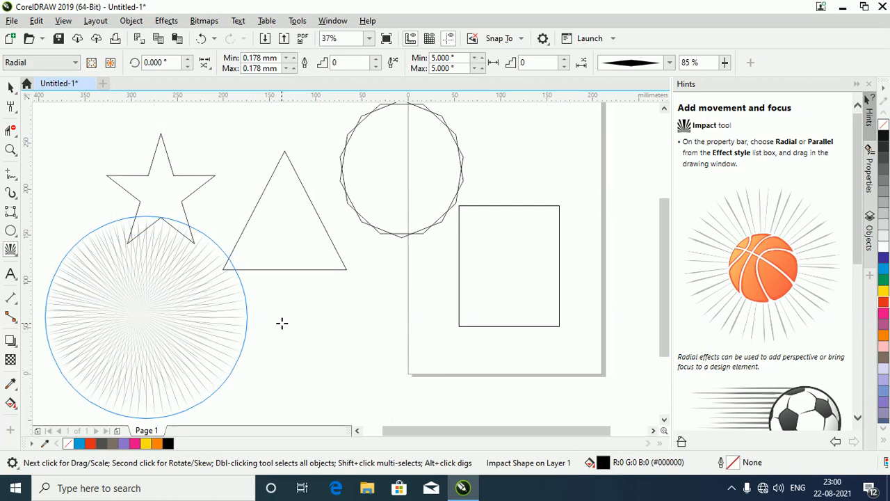
Step: Examine the radial effect's lines alongside the other shapes at several magnifications
scroll(282, 323, down, 2)
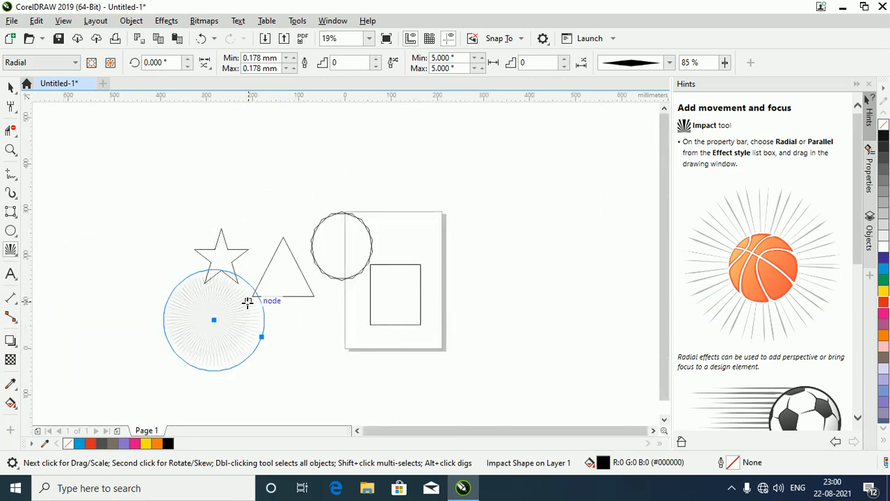
scroll(496, 369, down, 1)
scroll(748, 353, down, 3)
scroll(747, 354, up, 1)
scroll(748, 353, up, 2)
scroll(151, 282, down, 2)
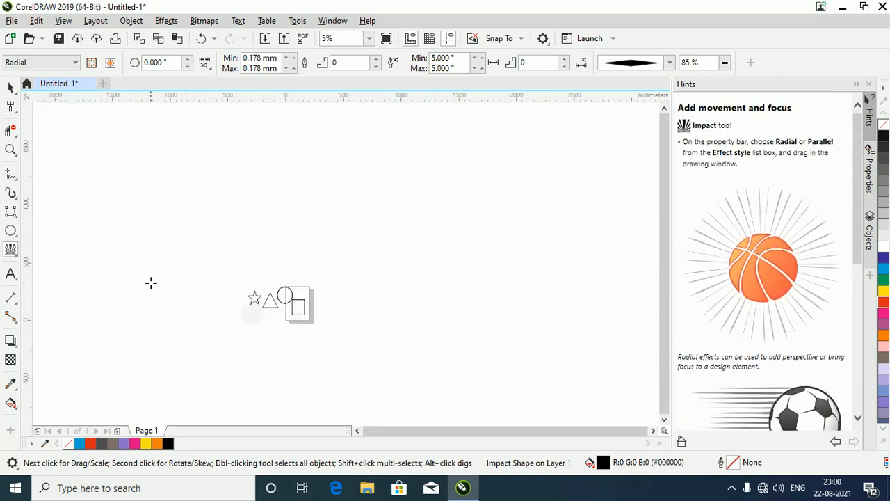
scroll(151, 283, up, 3)
scroll(382, 367, up, 2)
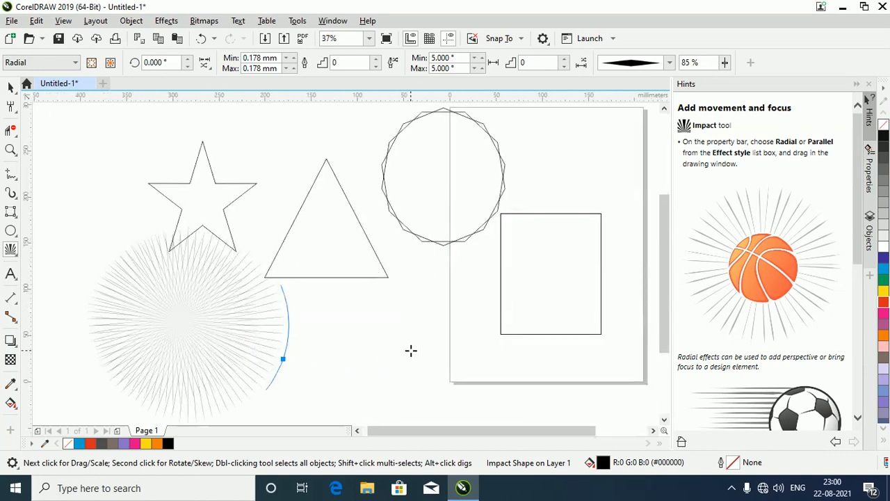
Step: Draw a second radial effect with the Impact tool below the triangle, overlapping the first radial effect
scroll(411, 350, down, 1)
scroll(411, 350, up, 1)
scroll(411, 350, down, 1)
drag(368, 350, 430, 373)
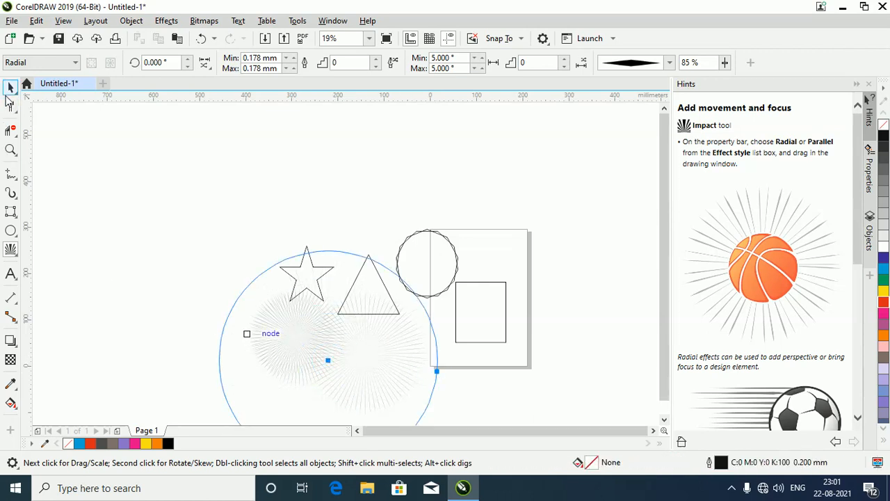
Step: Delete all the shapes and both radial effects from the drawing
click(11, 106)
click(327, 363)
click(10, 86)
click(353, 255)
drag(316, 276, 540, 397)
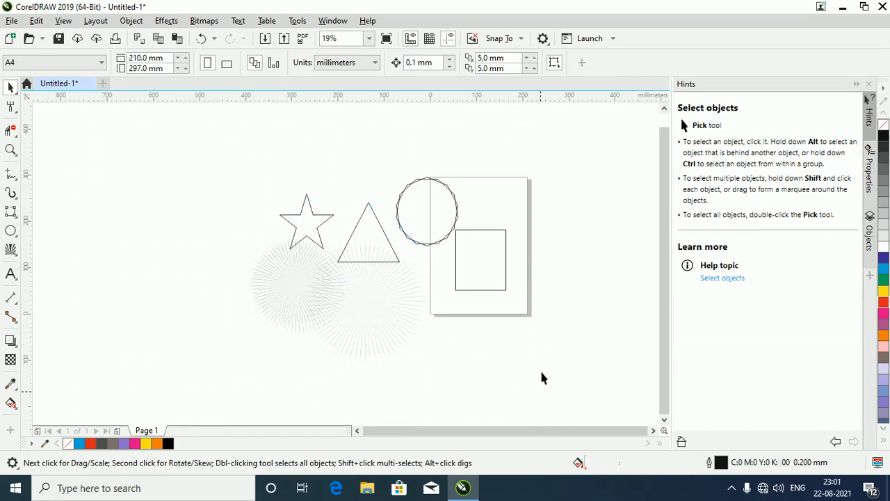
key(Delete)
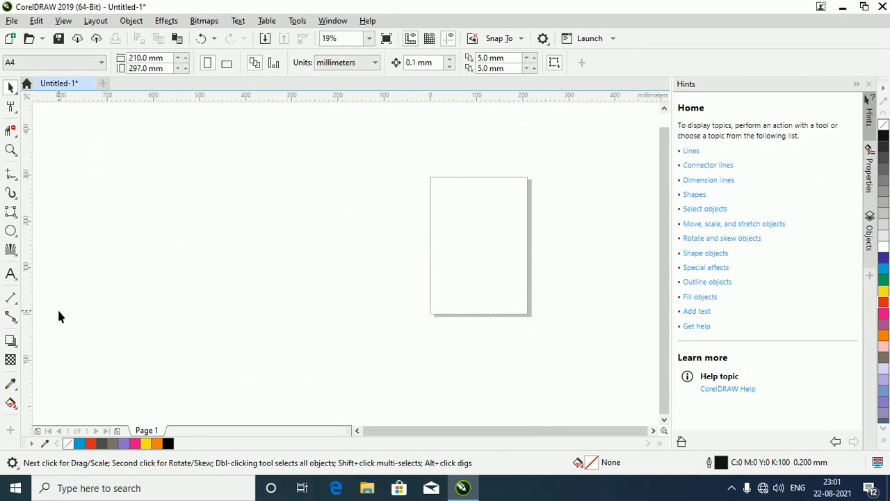
Step: Draw a grid of 4 columns and 3 rows with the Graph Paper tool beside the page and delete it
click(10, 254)
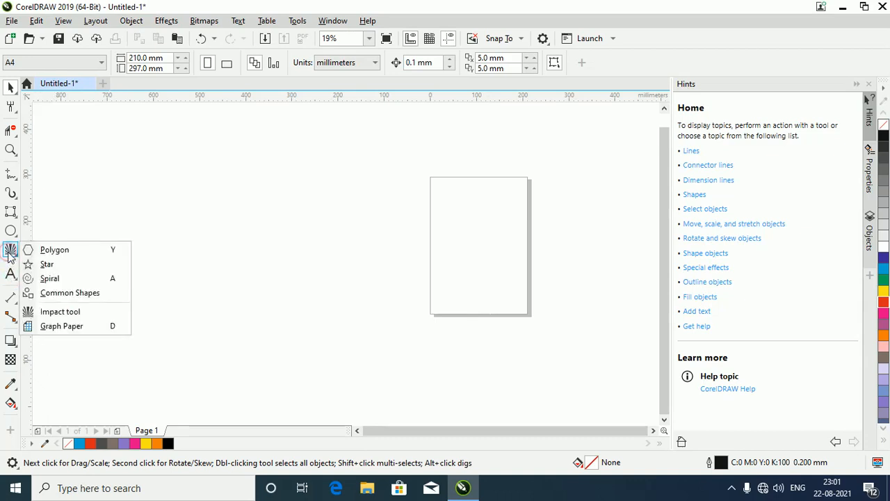
mouse_move(10, 273)
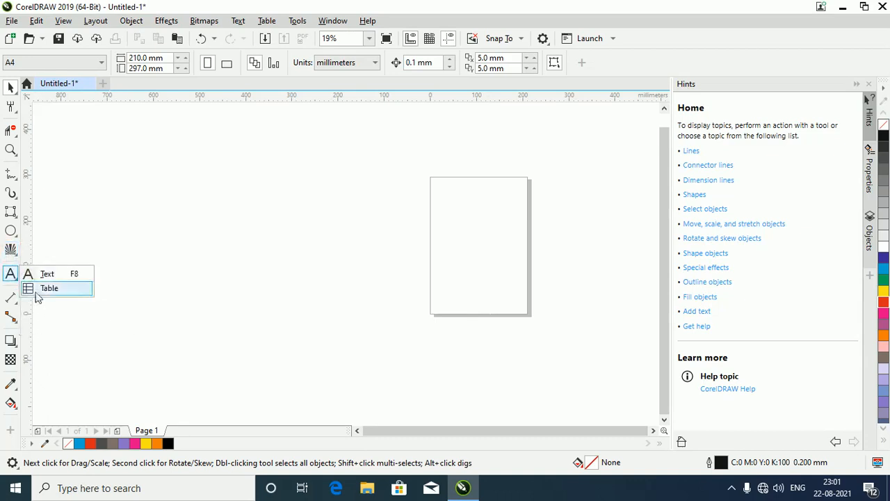
mouse_move(10, 254)
click(54, 327)
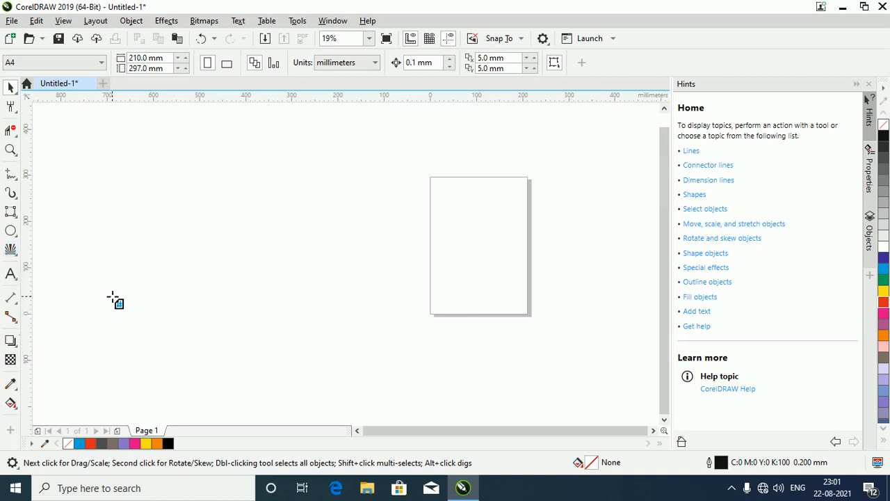
drag(186, 213, 415, 400)
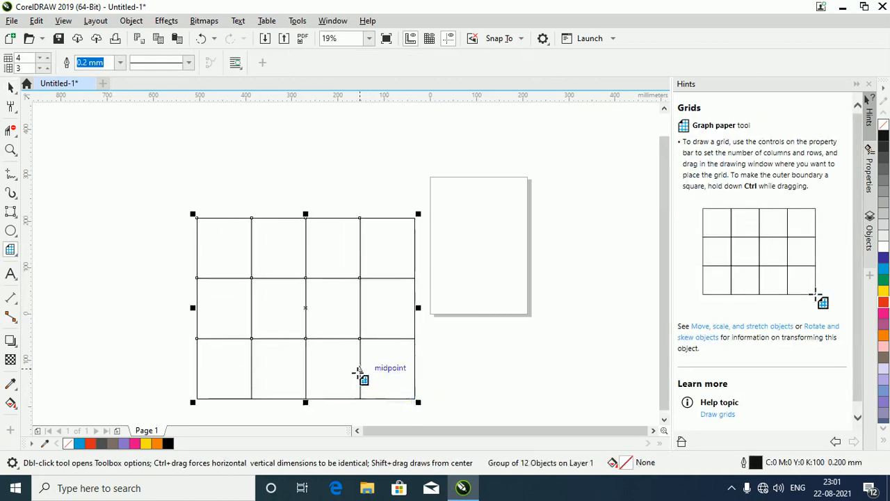
key(Delete)
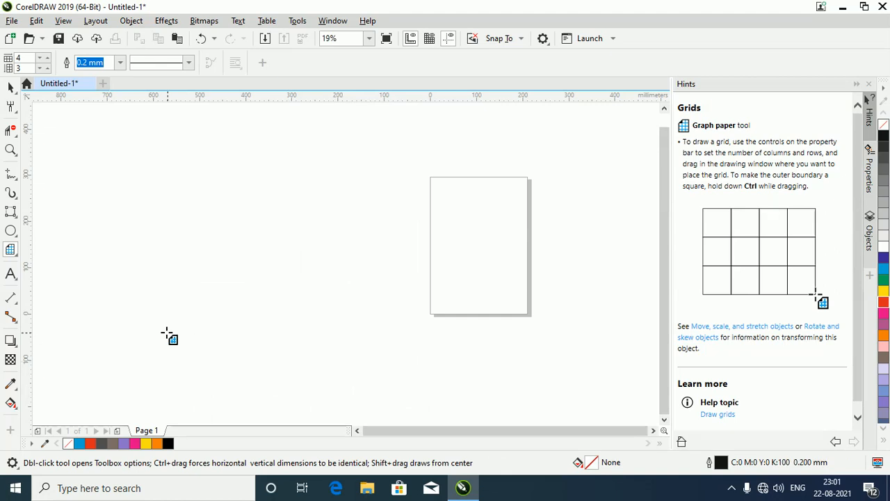
Step: Activate the Text tool and read its hints on artistic text, paragraph text and text inside objects
click(15, 277)
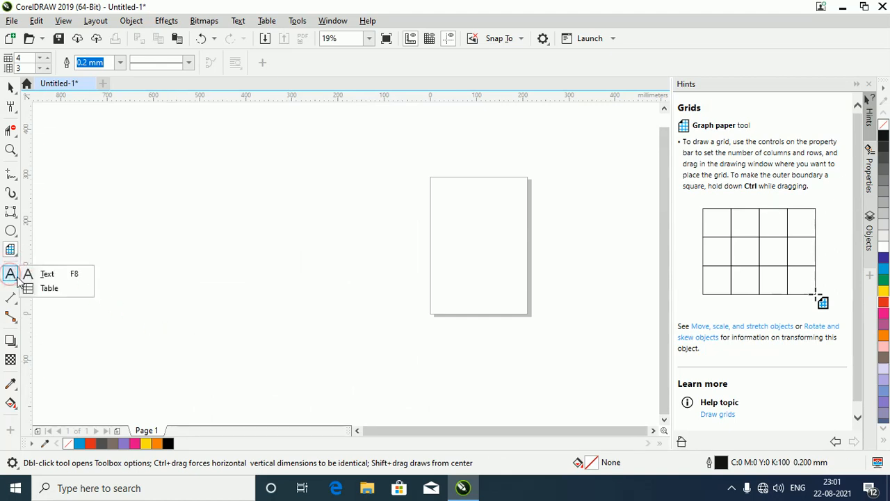
click(40, 279)
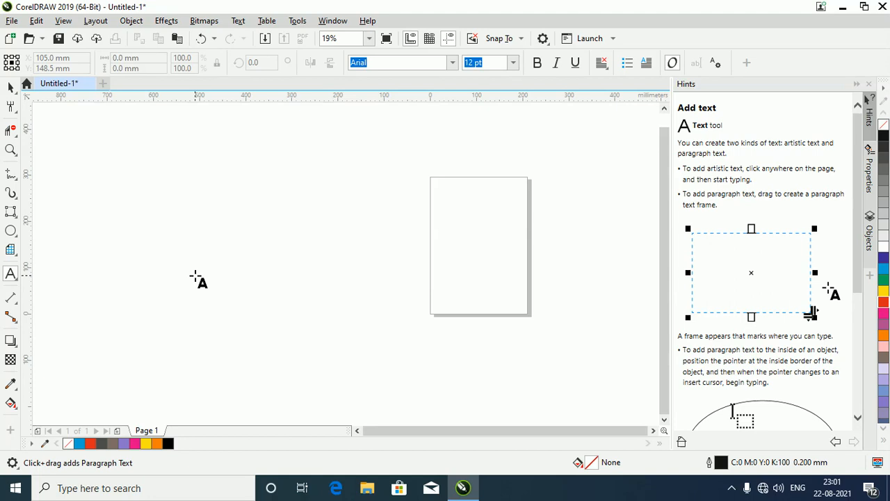
scroll(696, 324, down, 4)
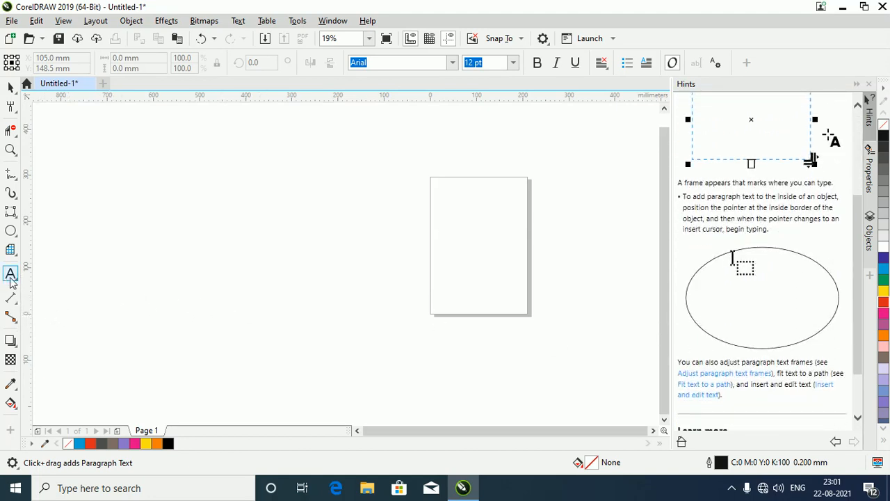
scroll(882, 284, down, 2)
scroll(882, 284, down, 3)
scroll(726, 298, down, 2)
scroll(725, 293, up, 5)
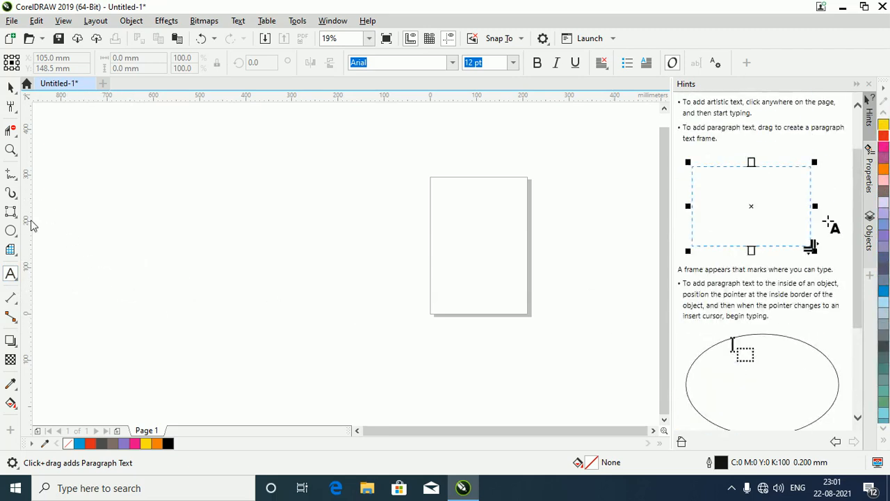
Step: Draw an ellipse about 325 × 301 mm beside the page
click(11, 231)
drag(218, 225, 370, 368)
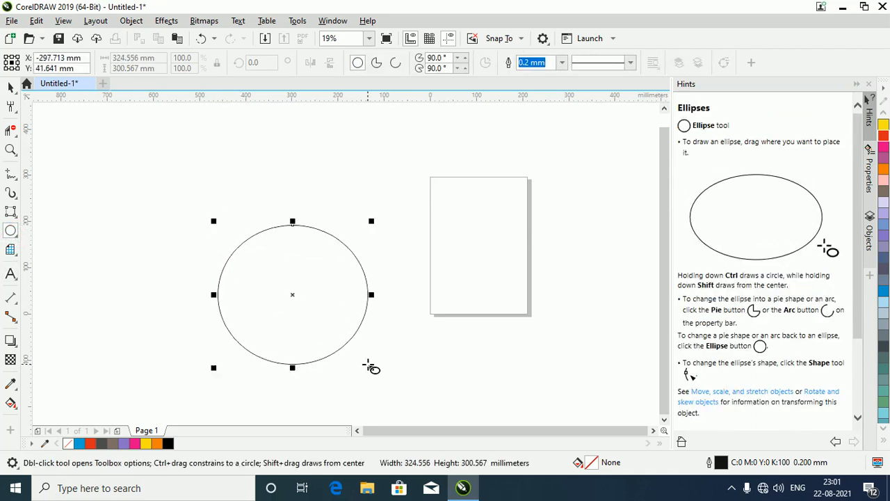
Step: Add a line of artistic text made of repeated letters h, starting inside the ellipse, and remove it
click(15, 280)
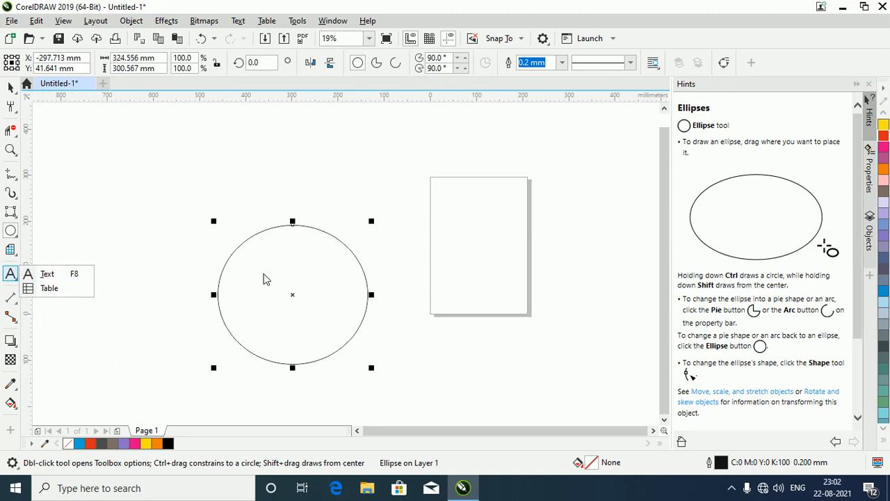
click(29, 274)
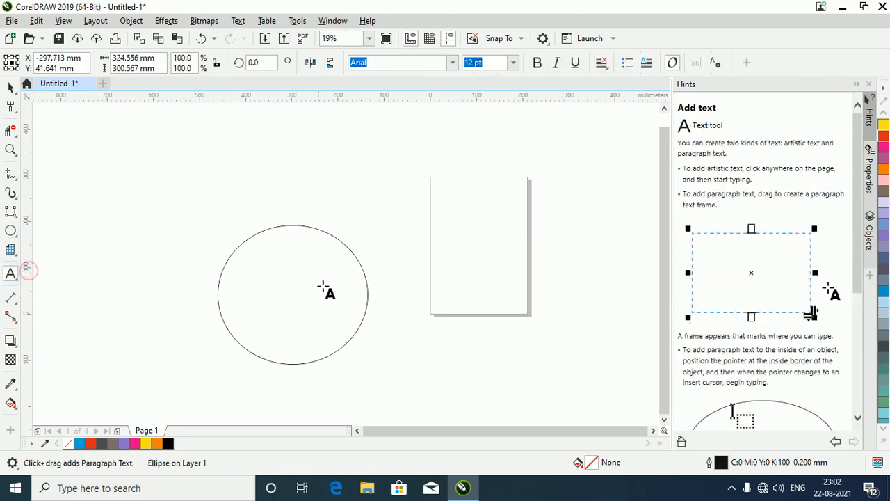
click(283, 277)
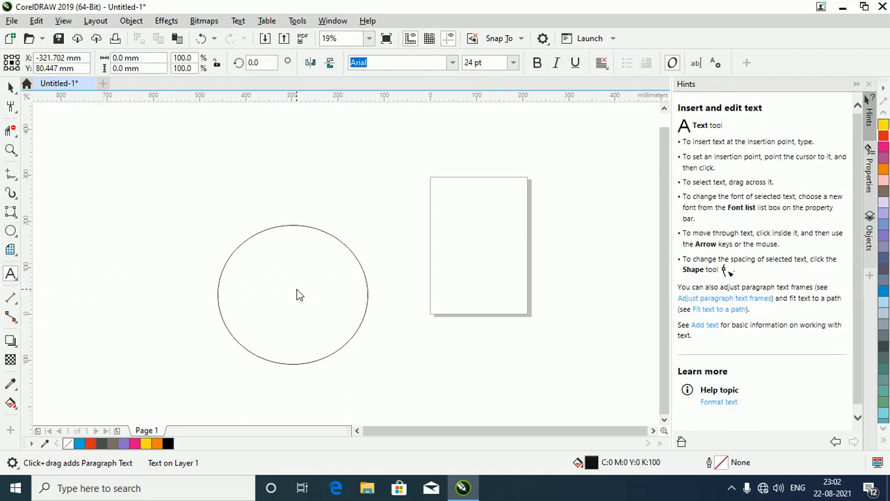
text(hhhhhhhhhhhhhhhhhhh)
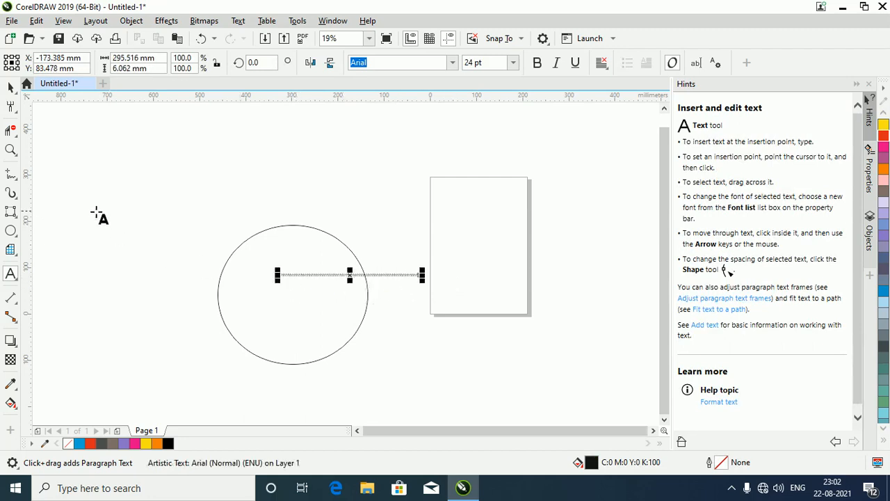
click(11, 87)
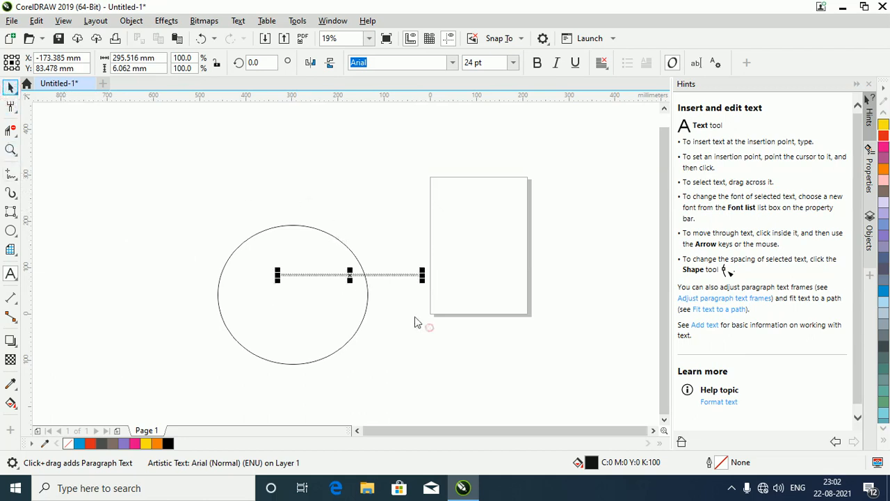
click(402, 296)
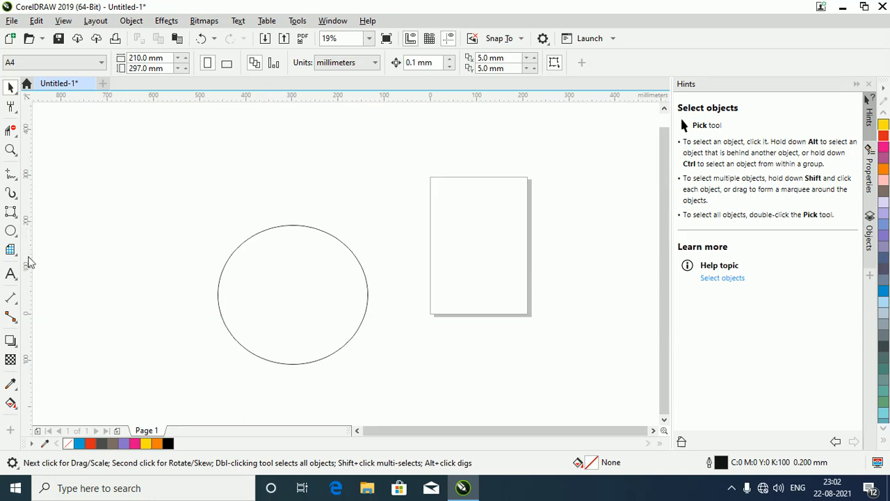
Step: Add a run of repeated letters h as text following the upper outline of the ellipse
click(10, 273)
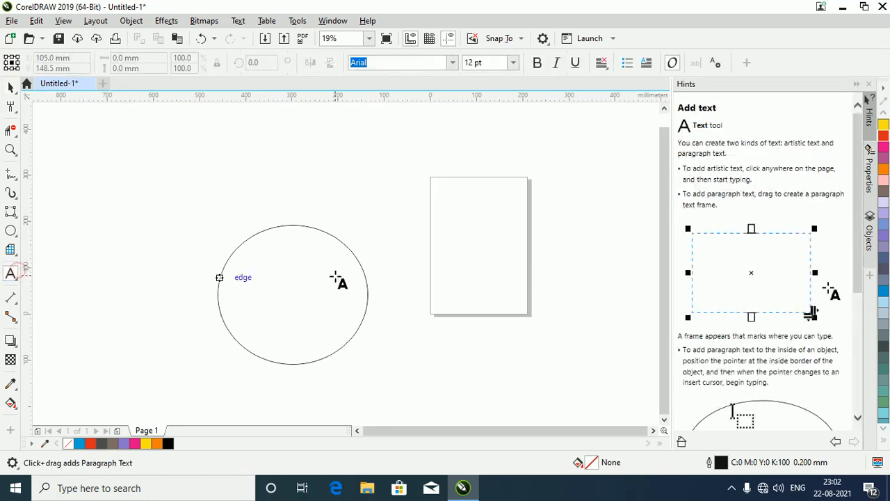
click(314, 228)
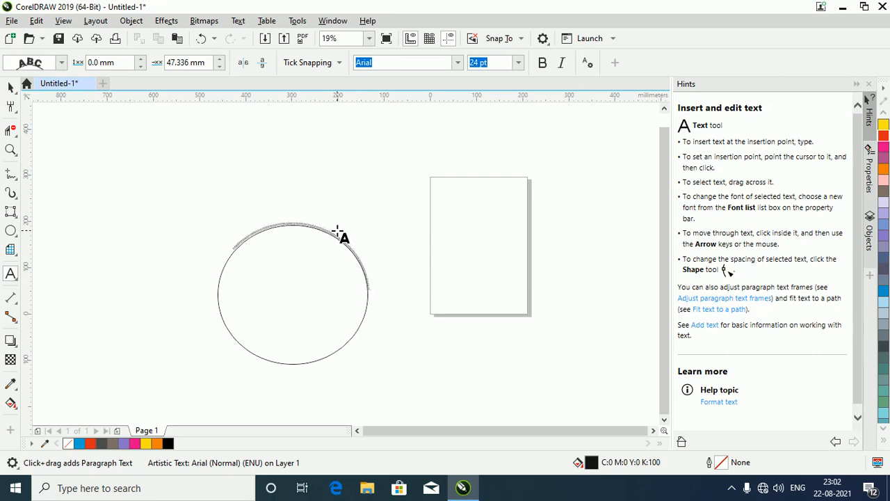
text(IIIIII)
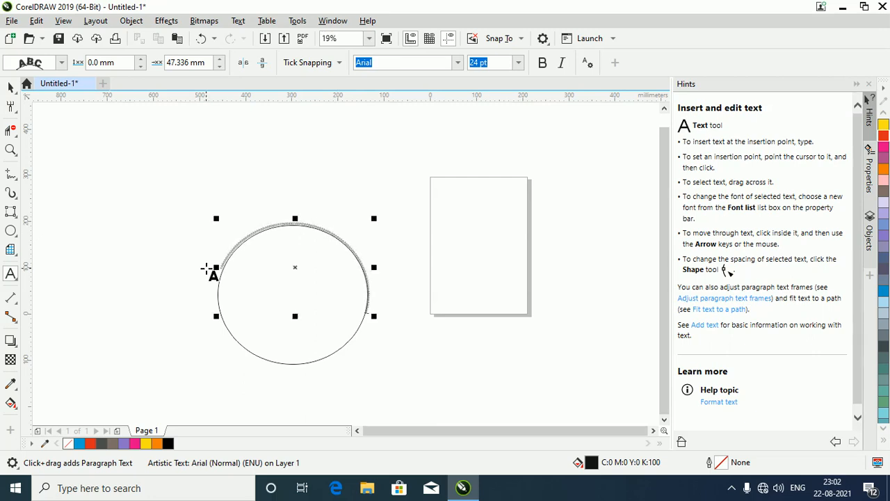
Step: Set the font size of the text along the ellipse to 72 pt and deselect it
drag(217, 263, 379, 280)
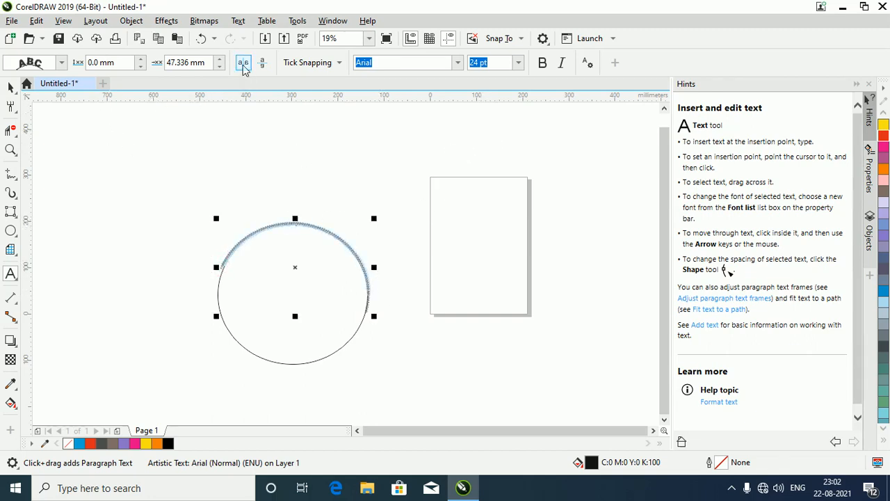
click(519, 62)
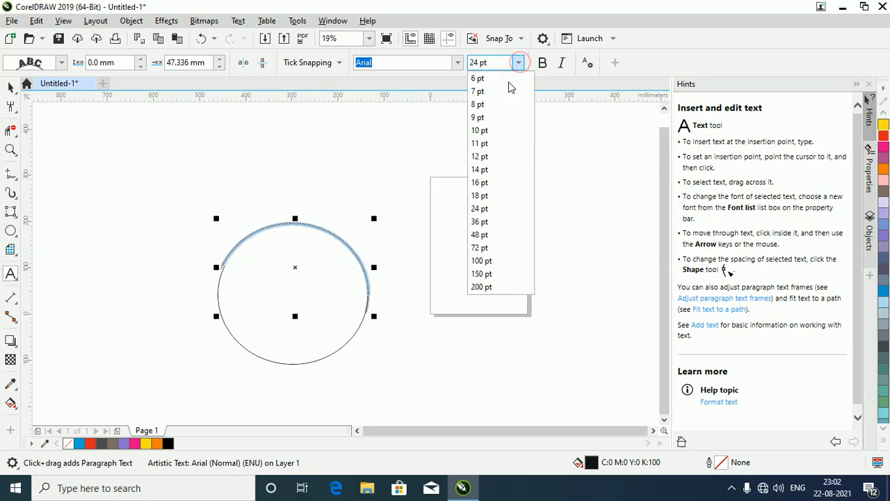
click(483, 248)
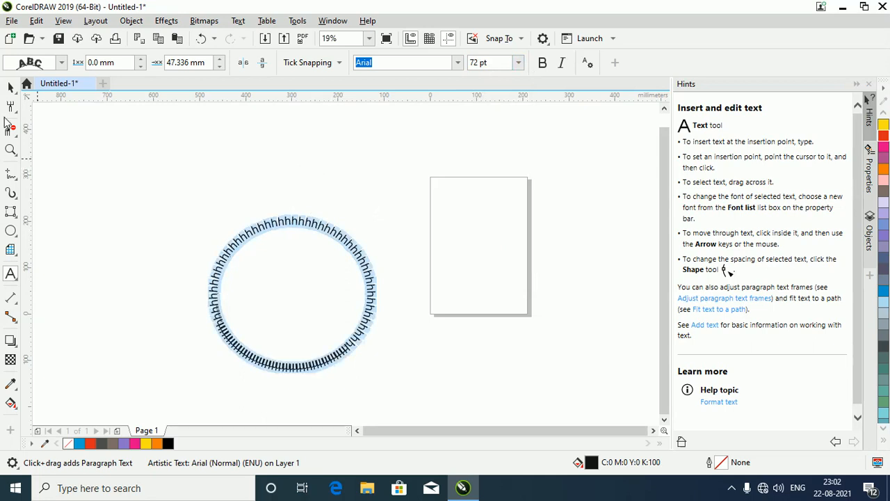
click(11, 87)
click(149, 177)
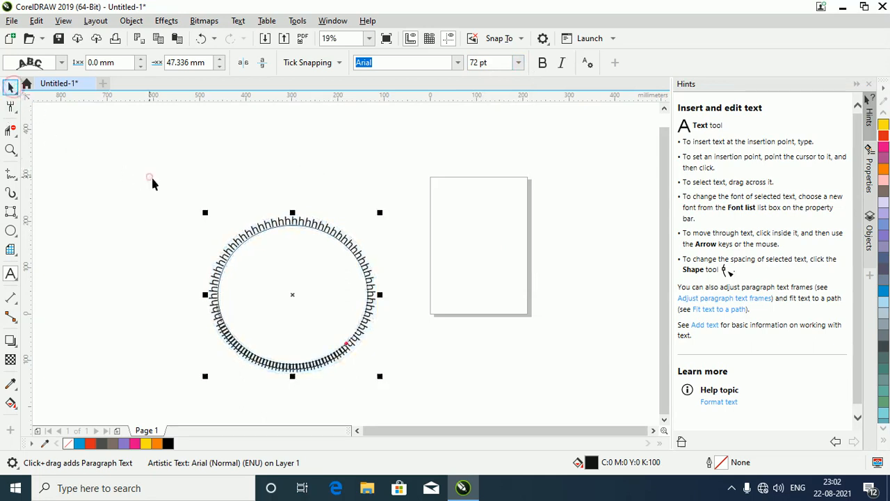
Step: Try the second text orientation on the ellipse's text, and apply the last orientation in the list, with upright letters
click(336, 231)
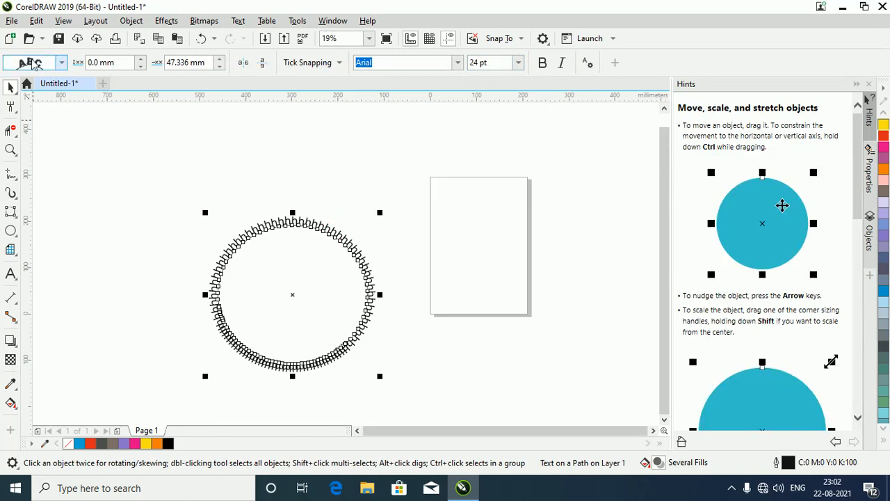
click(61, 62)
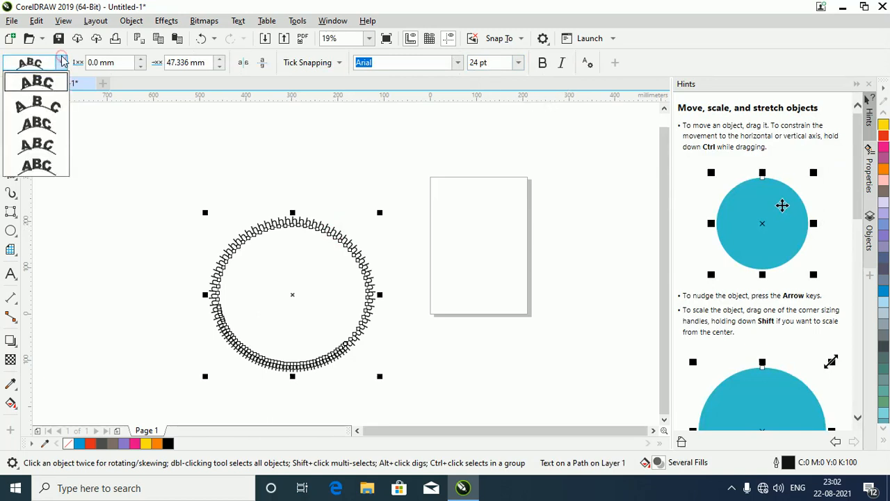
click(59, 105)
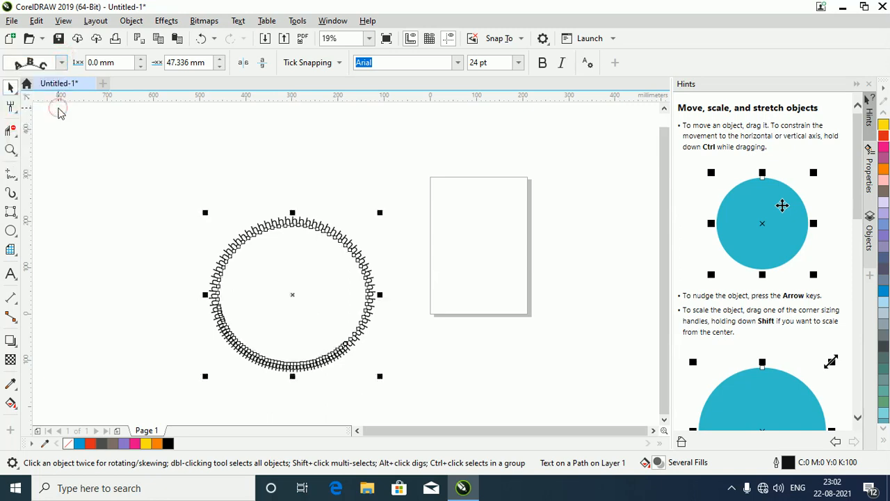
click(62, 63)
click(49, 162)
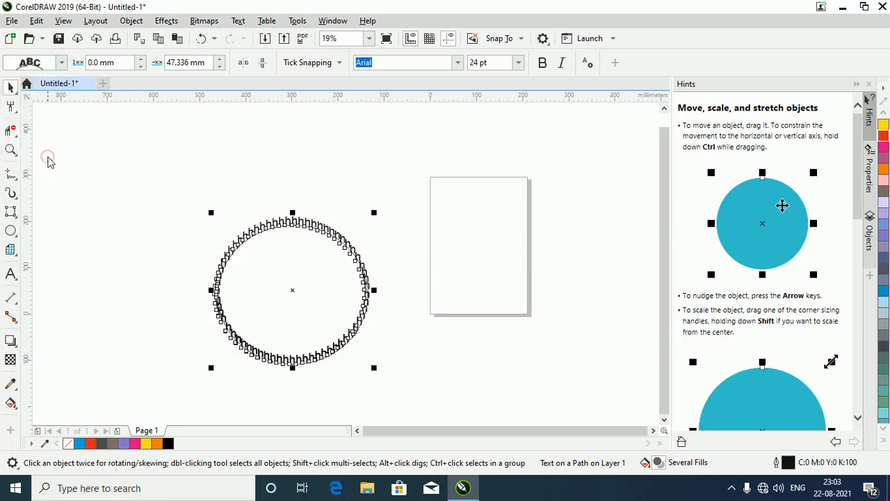
Step: Delete the ellipse together with the text fitted to it
click(344, 158)
click(330, 228)
click(467, 146)
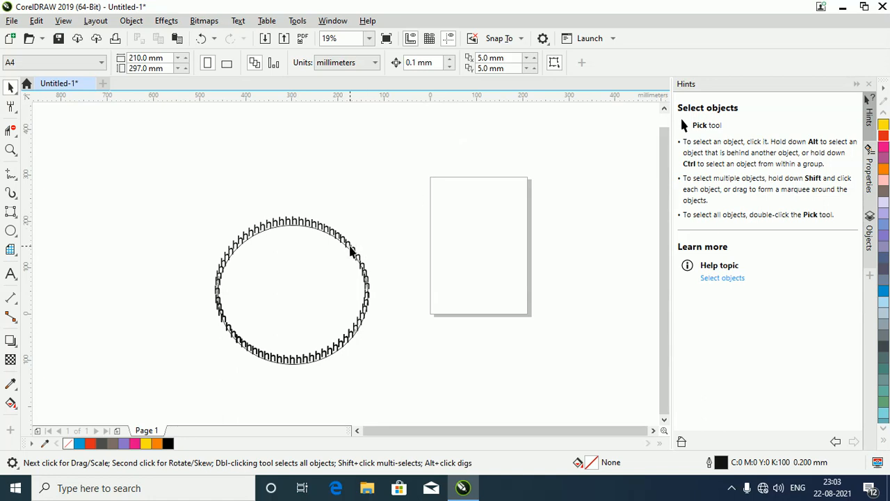
click(351, 252)
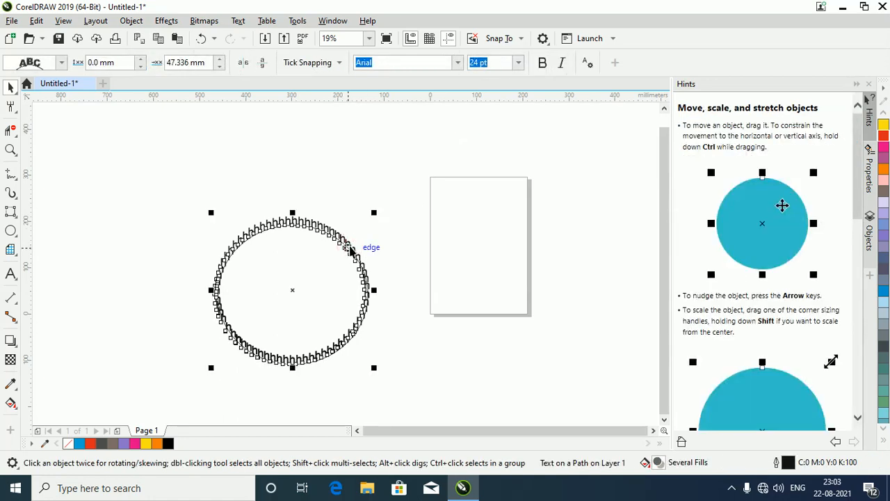
key(Delete)
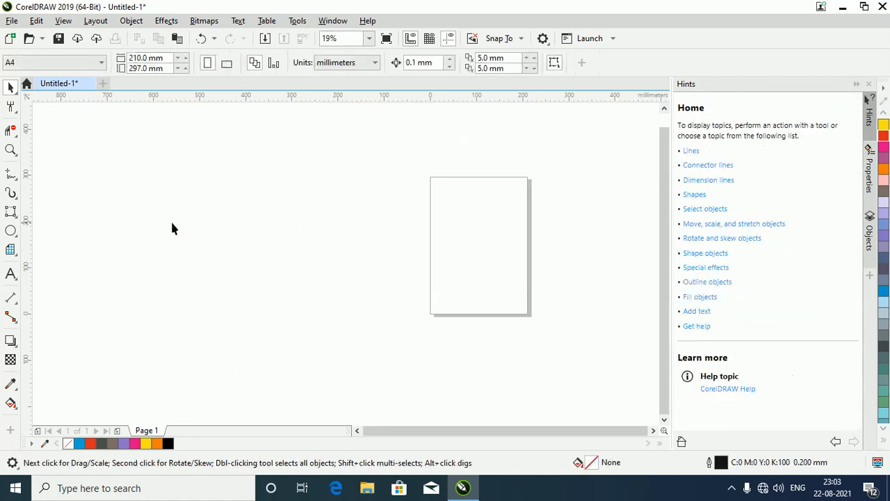
Step: Draw a new ellipse about 329 × 322 mm beside the empty page
click(16, 237)
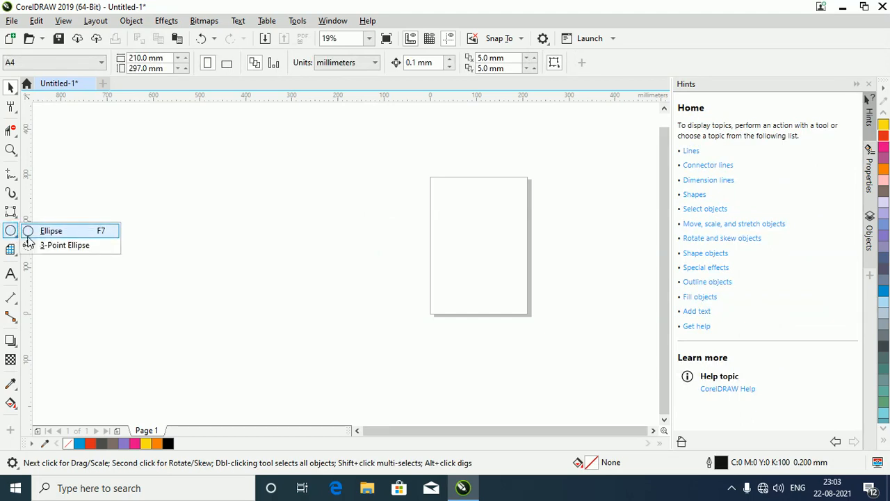
click(29, 232)
drag(243, 188, 395, 337)
click(6, 236)
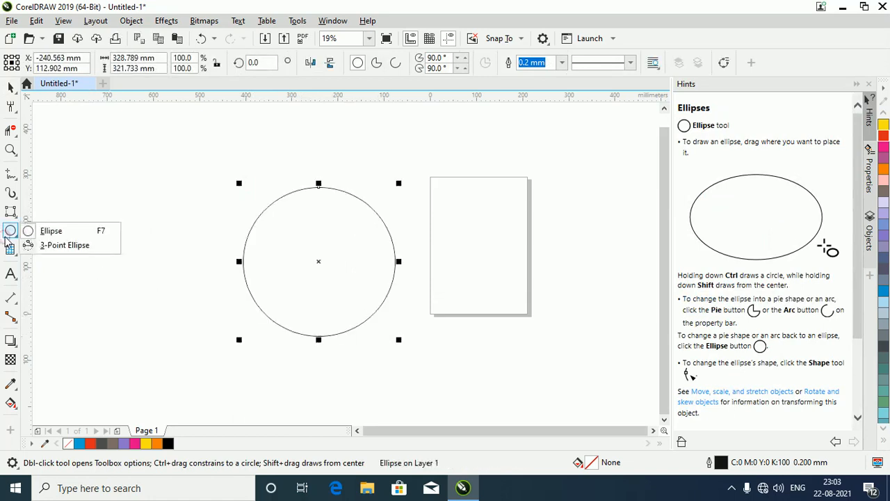
Step: Draw a trial ellipse with the 3-Point Ellipse tool on the far side of the existing ellipse from the page, and delete it
mouse_move(9, 247)
mouse_move(16, 232)
click(41, 244)
click(89, 174)
drag(98, 189, 101, 336)
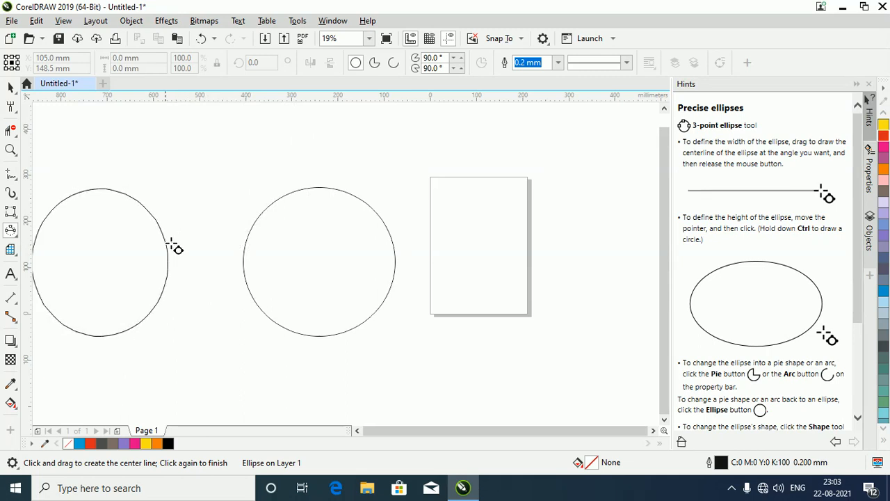
click(144, 249)
key(Delete)
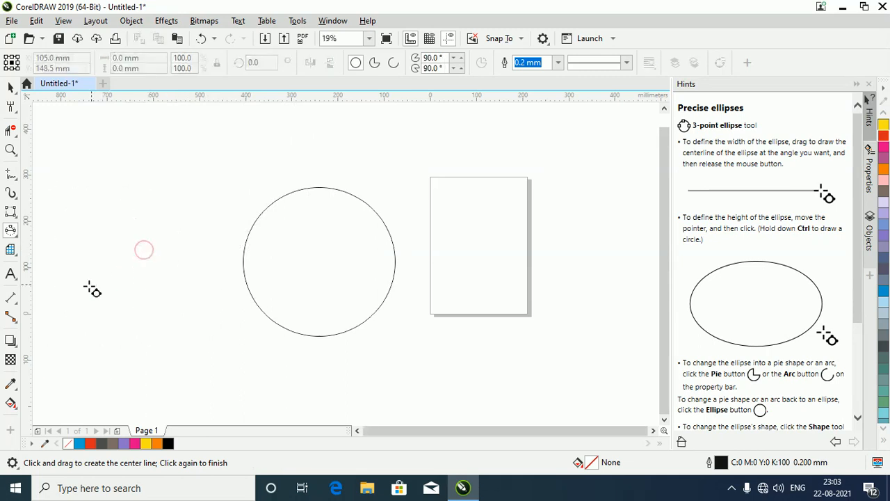
Step: Try a slanted parallel dimension line running from the page to beyond the ellipse's lower edge, and delete it
click(17, 278)
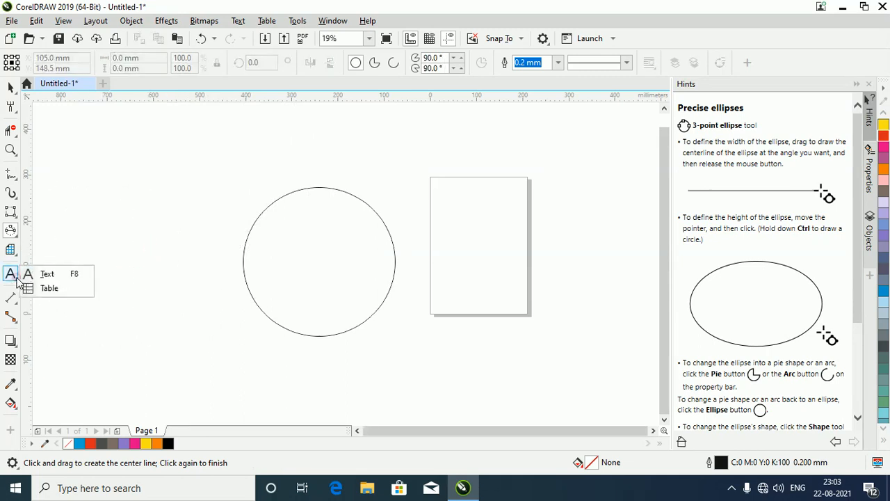
mouse_move(12, 297)
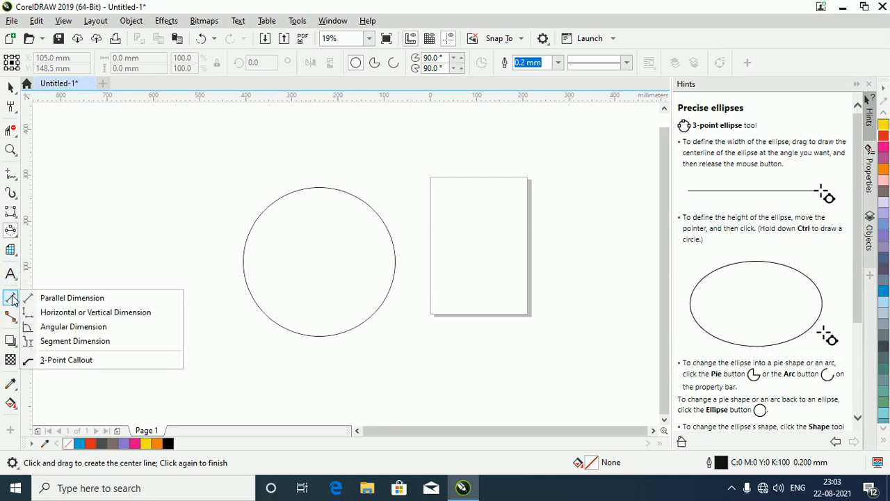
click(71, 297)
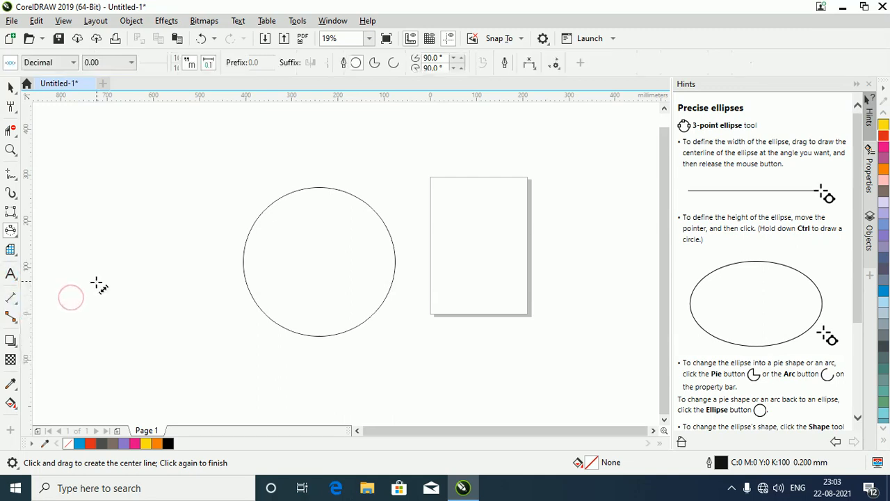
click(244, 272)
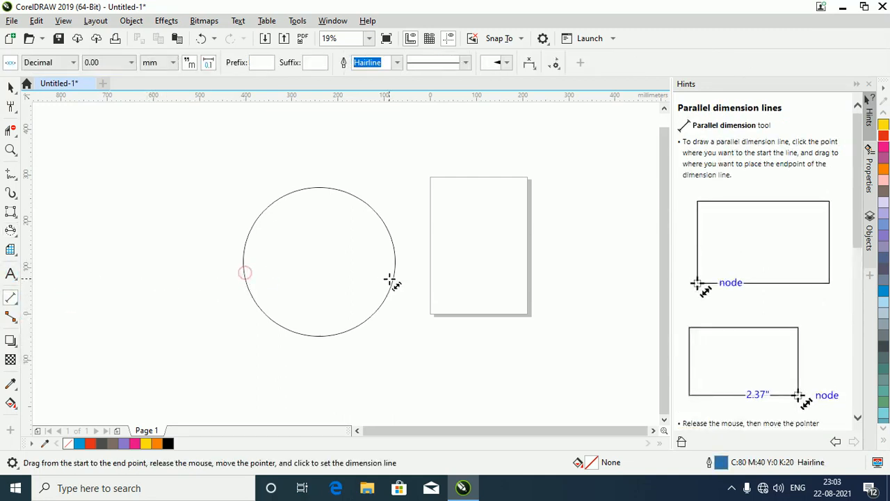
drag(485, 262, 225, 342)
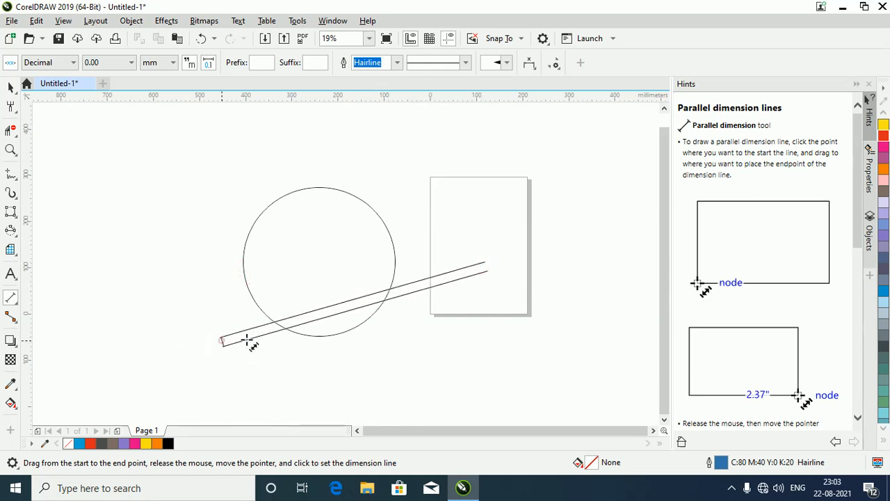
click(224, 342)
key(Delete)
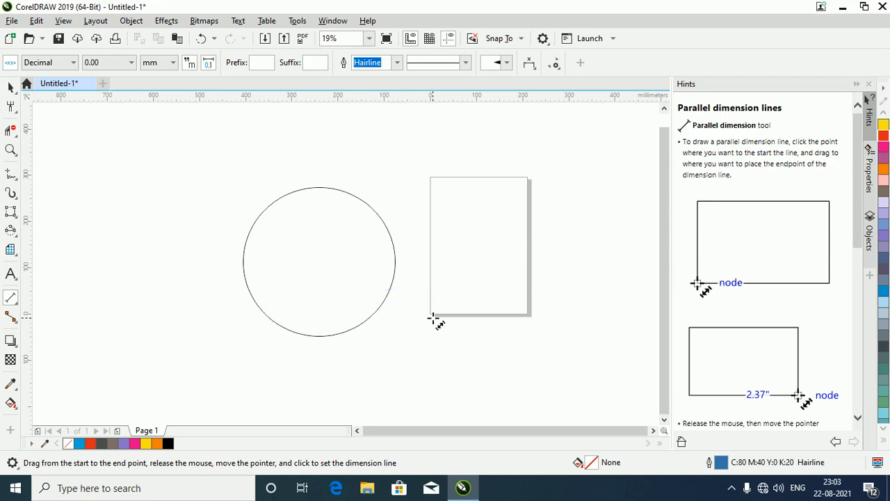
Step: Try a horizontal parallel dimension starting near the page's bottom edge, with its dimension line placed above the page, and delete it
click(447, 293)
drag(456, 306, 626, 307)
click(611, 165)
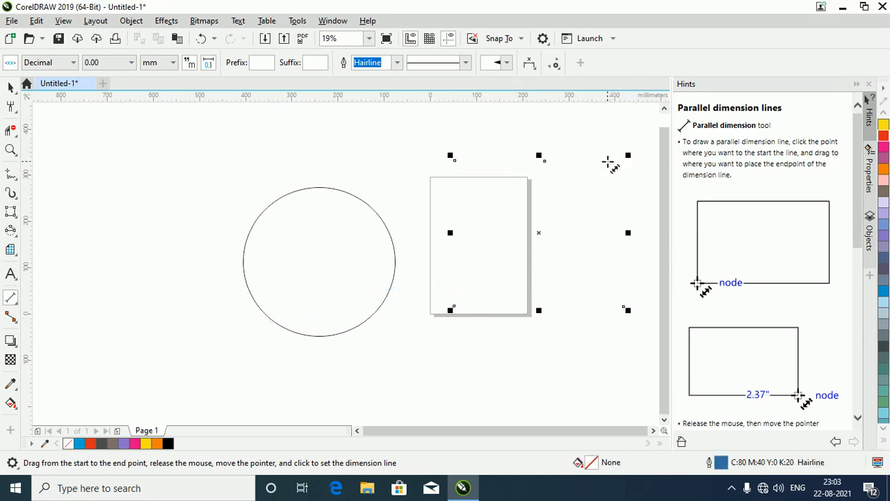
key(Delete)
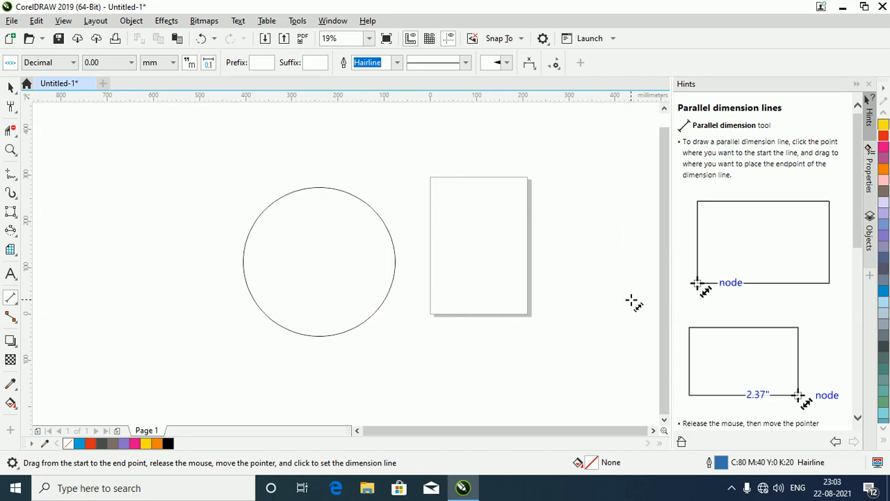
click(4, 305)
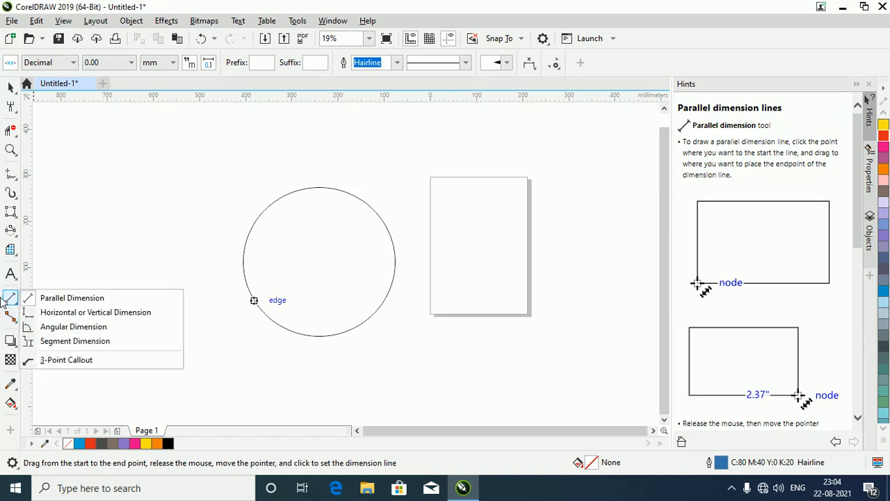
click(28, 314)
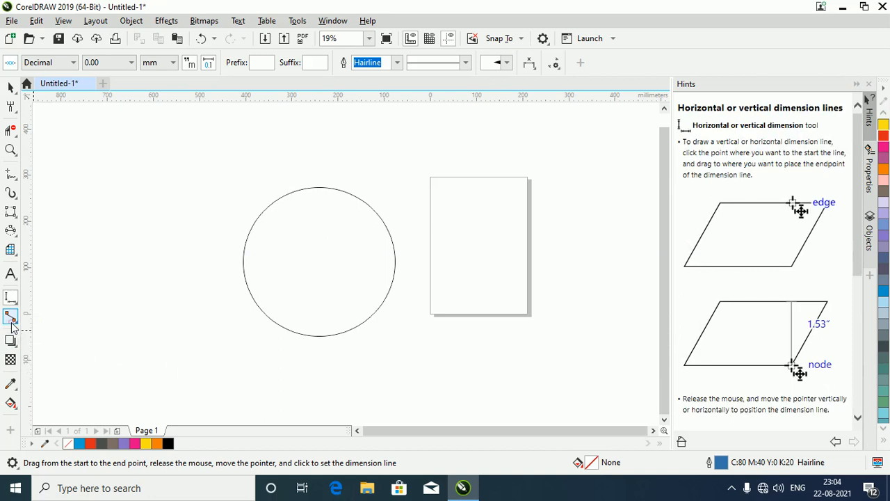
click(14, 323)
click(11, 338)
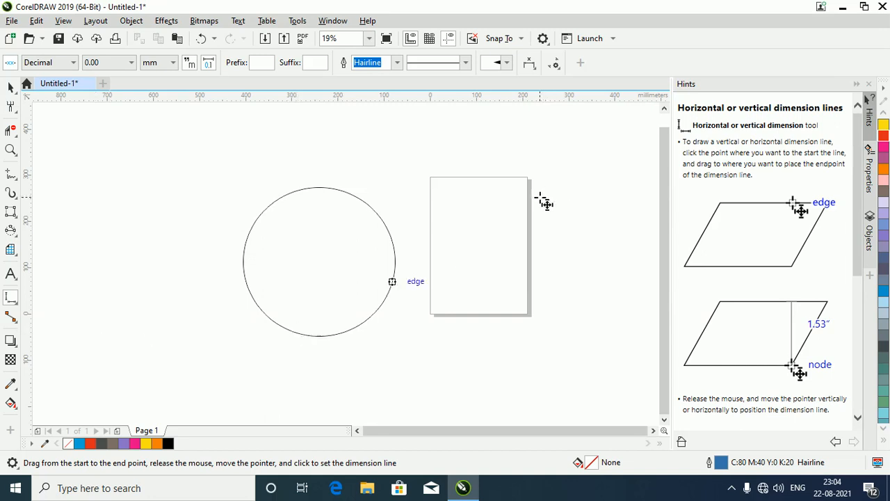
click(885, 281)
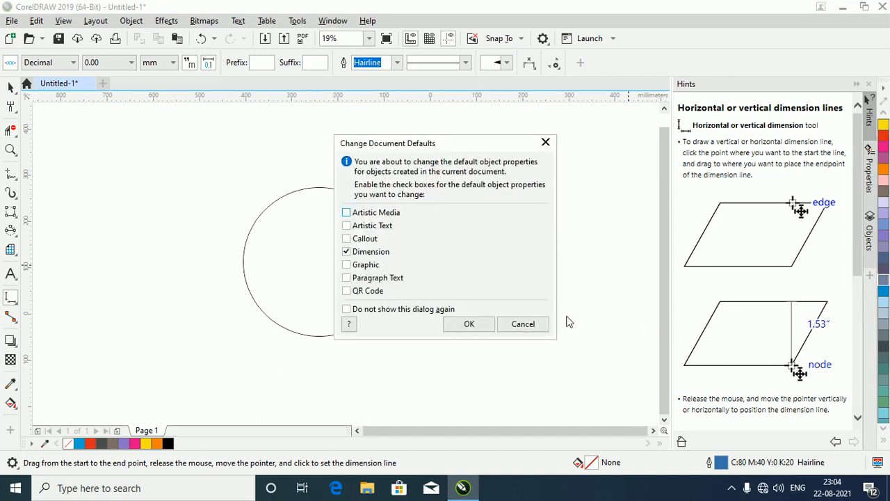
click(539, 324)
Step: Fill the ellipse with pale lavender (C:20 M:20 Y:0 K:0), set its outline width to None, and deselect it
click(15, 92)
click(48, 87)
click(383, 221)
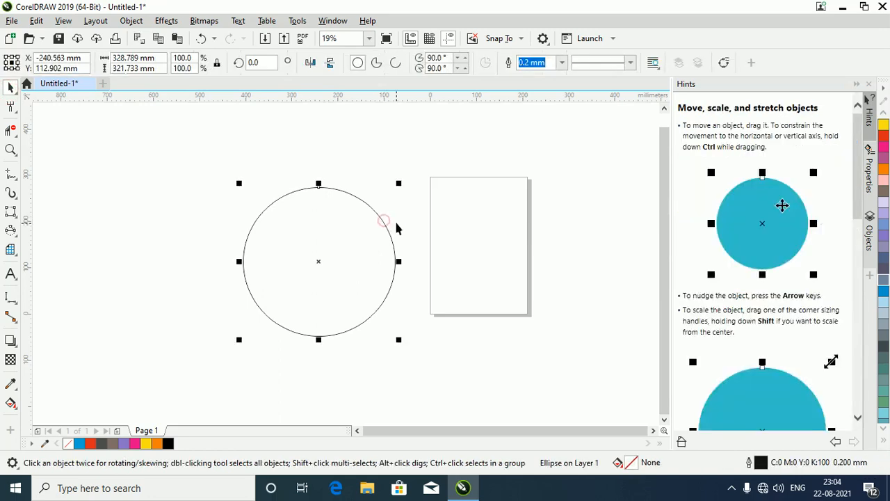
click(884, 202)
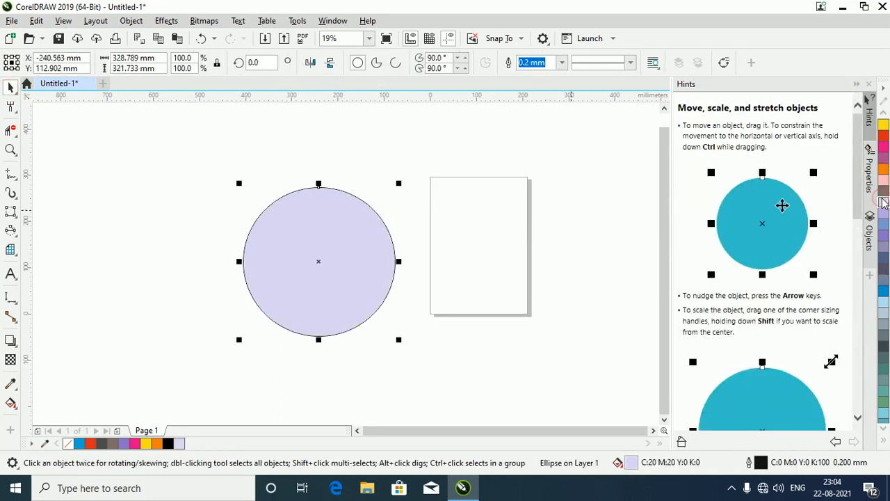
click(562, 63)
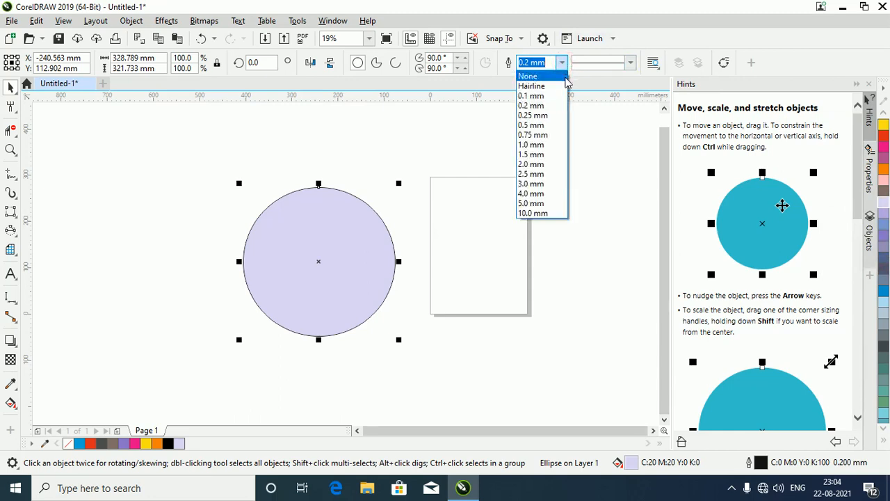
click(563, 77)
click(531, 141)
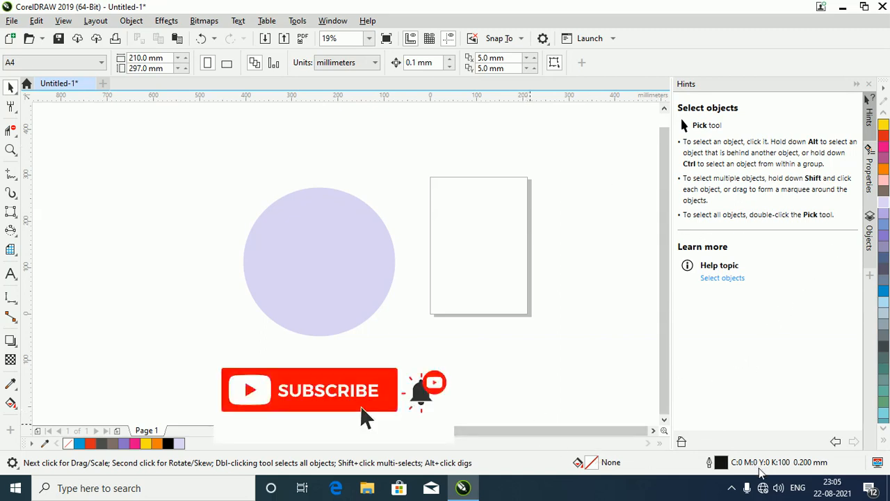
click(732, 490)
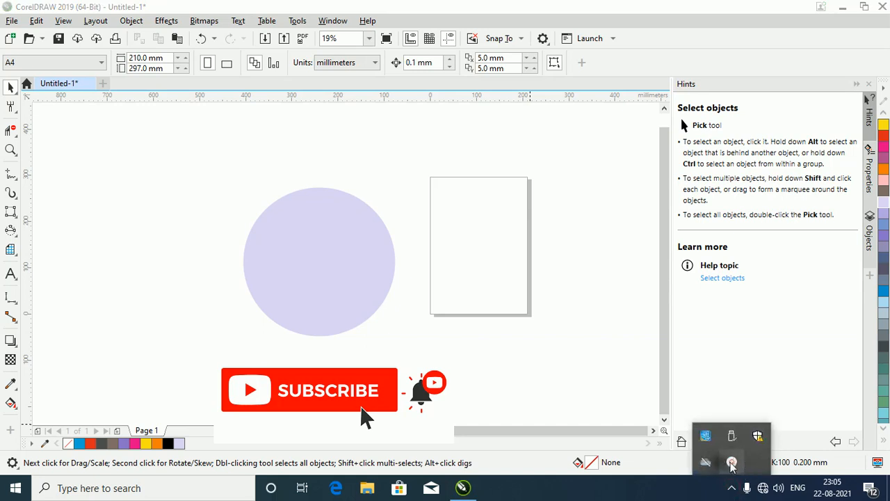
click(730, 466)
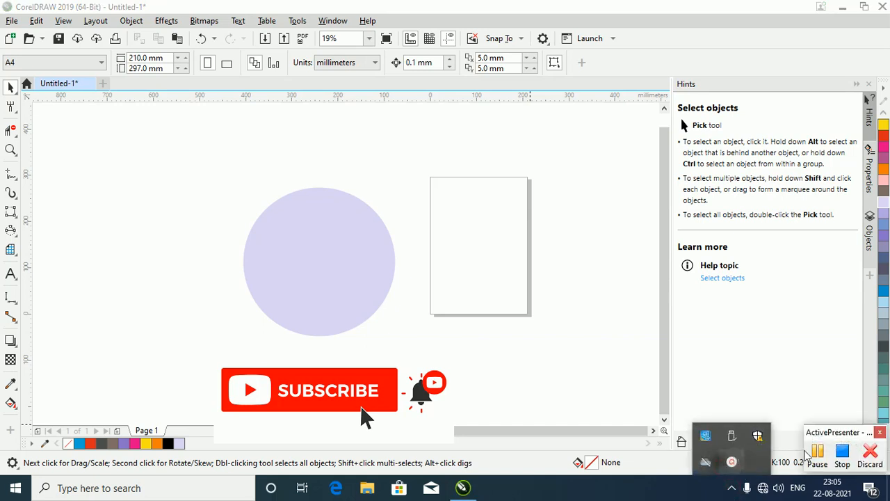